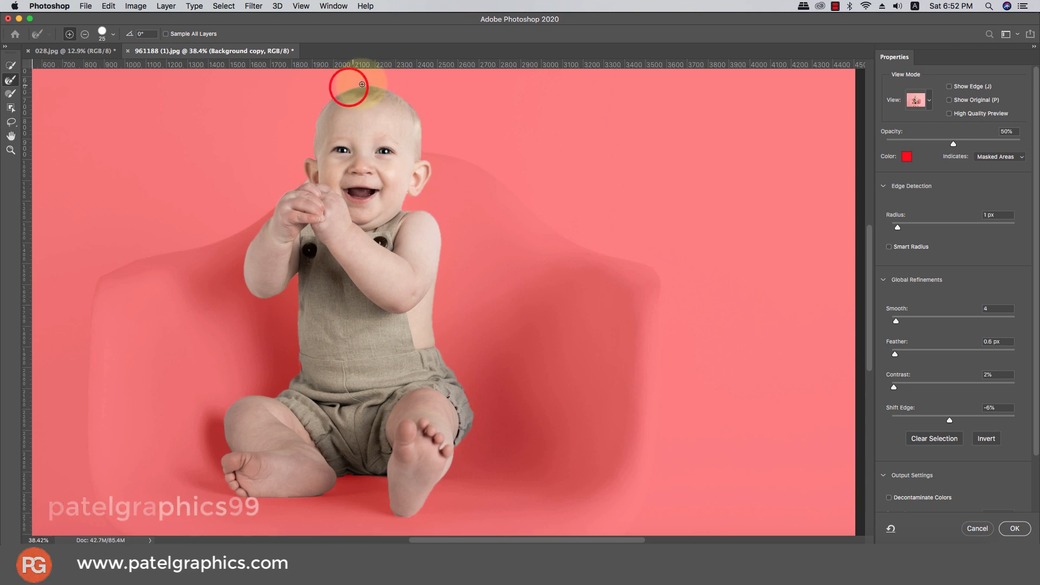
Refine the selection edge along the baby's head, mask the Background copy layer with the selection, and hide the Background layer.
{"action": "mouse_move", "coordinate": [362, 84]}
{"action": "left_mouse_down"}
{"action": "mouse_move", "coordinate": [389, 87]}
{"action": "mouse_move", "coordinate": [426, 130]}
{"action": "left_mouse_up"}
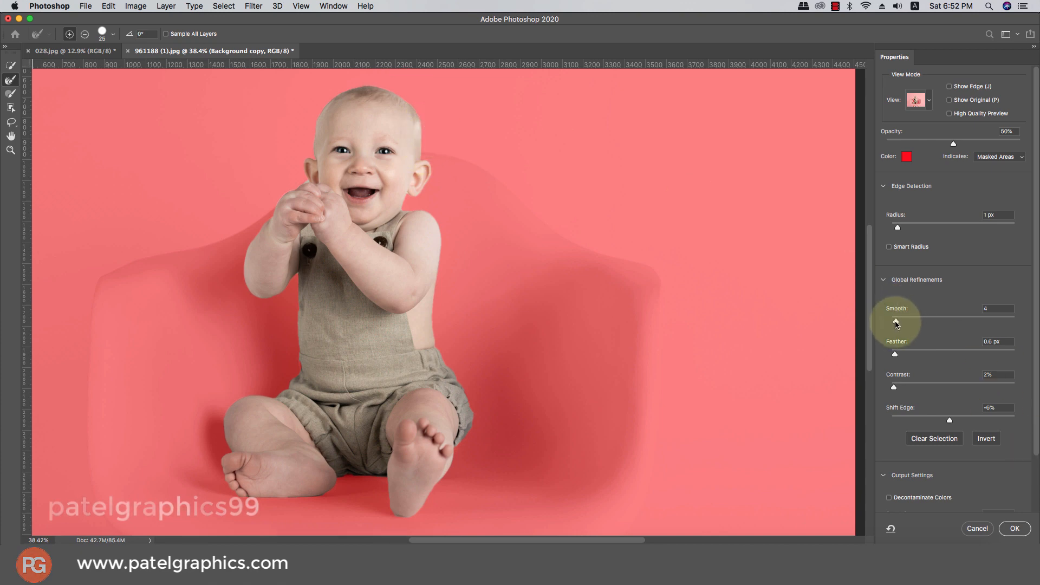
{"action": "left_click", "coordinate": [1014, 527]}
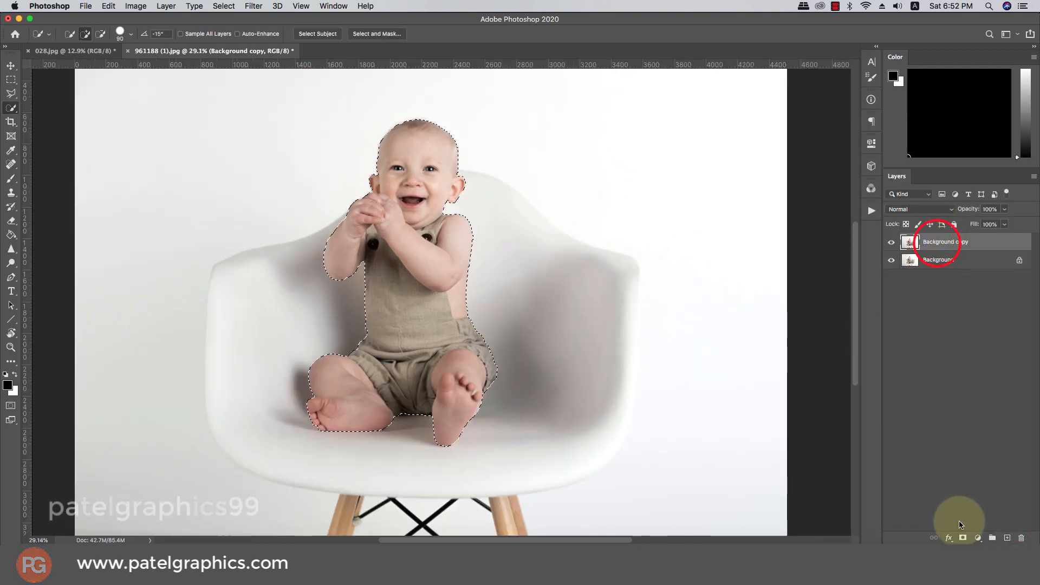
{"action": "left_click", "coordinate": [963, 537]}
{"action": "left_click", "coordinate": [890, 261]}
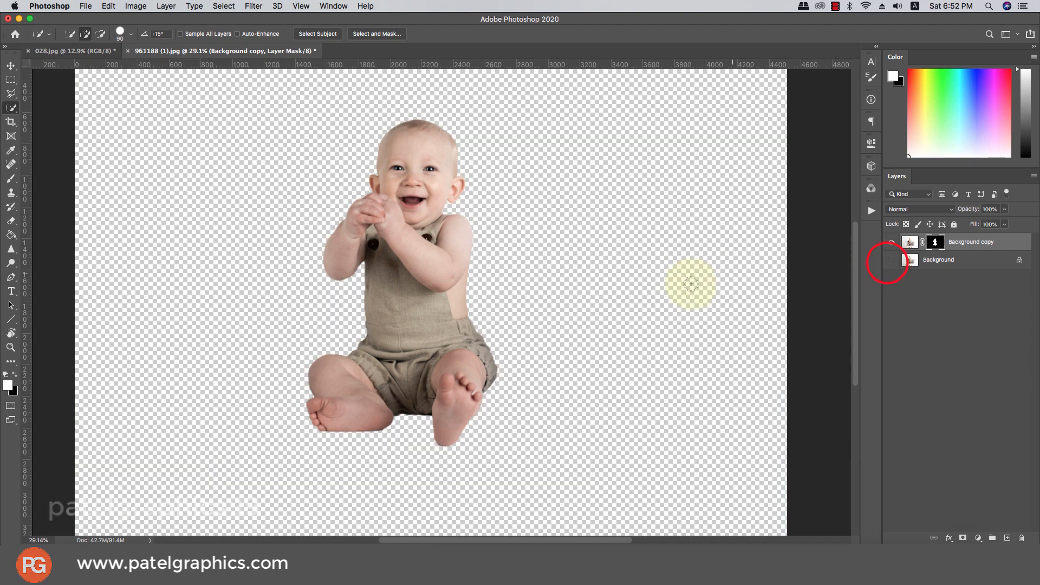
Move the masked baby layer into the 028.jpg document and seat the baby on the blanket of the log bed.
{"action": "scroll", "coordinate": [627, 286], "scroll_direction": "down", "scroll_amount": 3}
{"action": "key", "text": "v"}
{"action": "left_click_drag", "start_coordinate": [417, 260], "coordinate": [455, 237]}
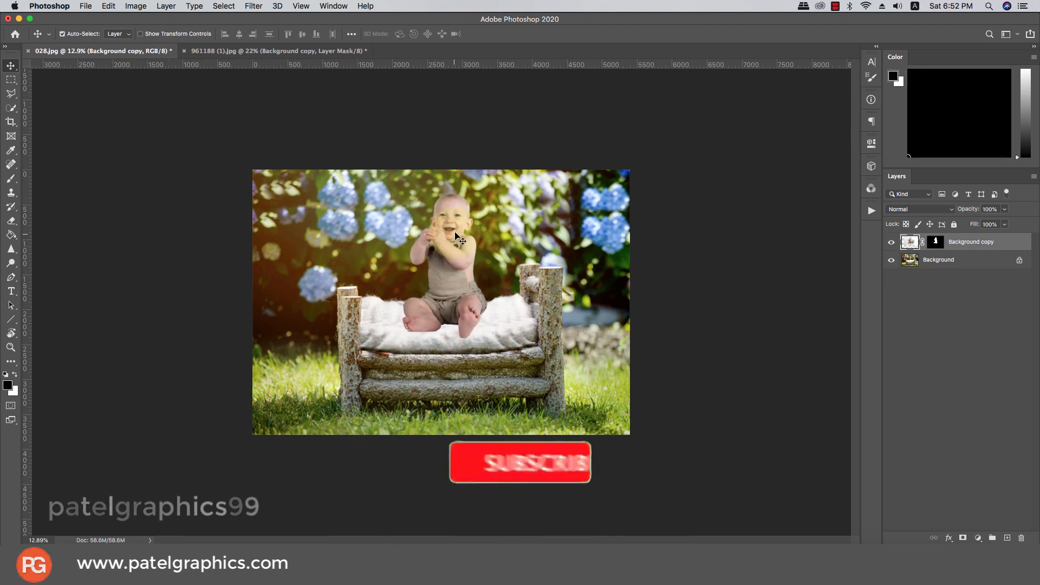
{"action": "scroll", "coordinate": [452, 257], "scroll_direction": "up", "scroll_amount": 6}
{"action": "left_click_drag", "start_coordinate": [475, 307], "coordinate": [472, 299]}
{"action": "scroll", "coordinate": [471, 298], "scroll_direction": "down", "scroll_amount": 5}
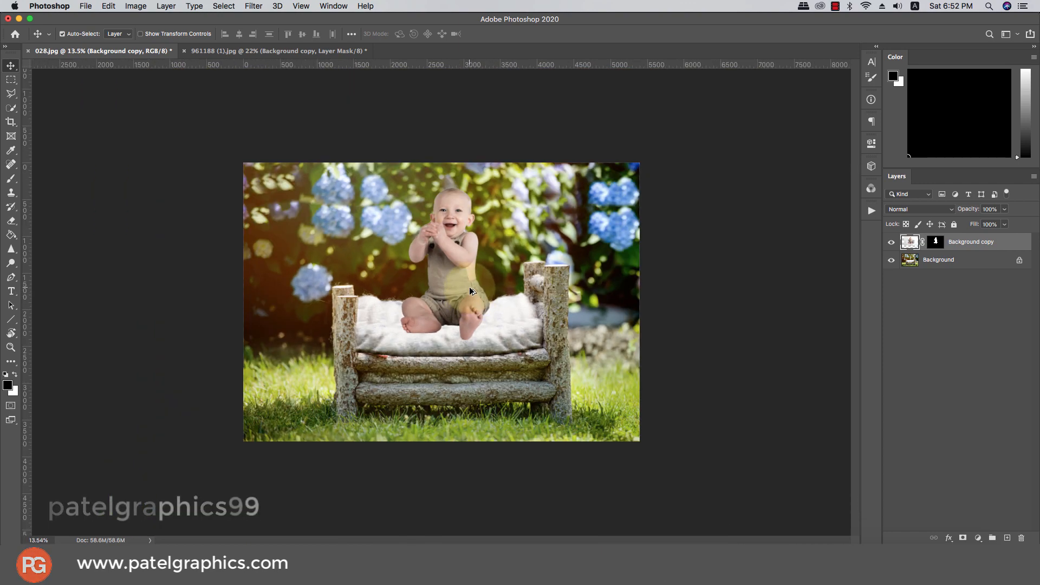
{"action": "scroll", "coordinate": [468, 286], "scroll_direction": "up", "scroll_amount": 4}
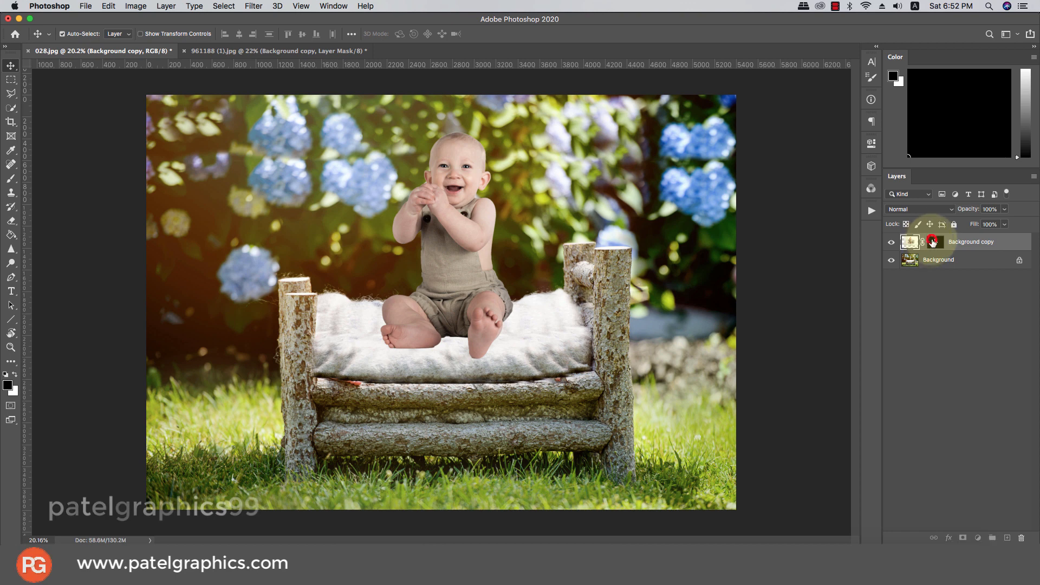
Paint white with a soft, flattened 700 px brush on the baby's layer mask between the legs to restore the original shadow.
{"action": "left_click", "coordinate": [932, 241]}
{"action": "key", "text": "b"}
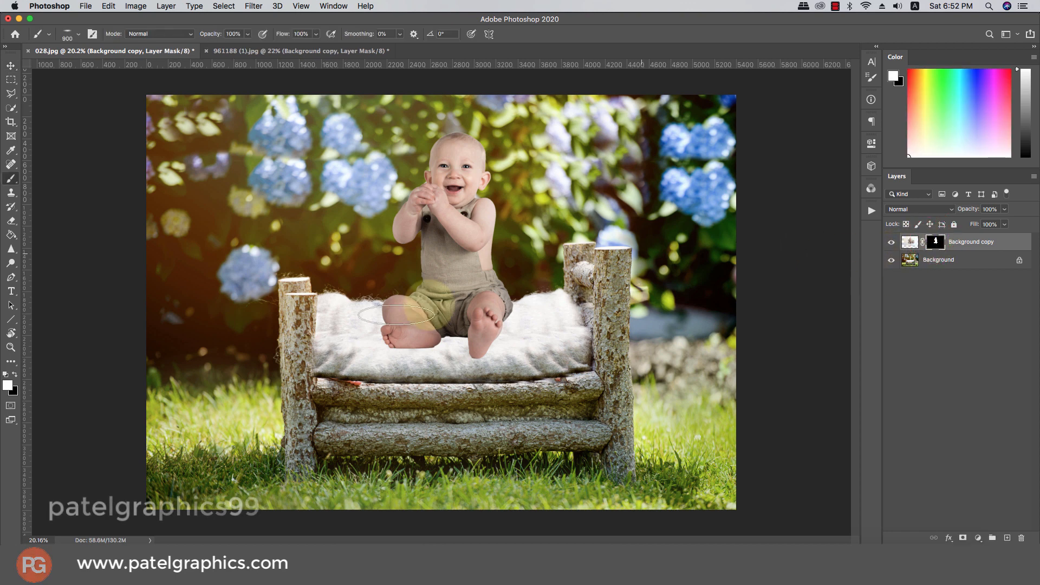
{"action": "right_click", "coordinate": [457, 226]}
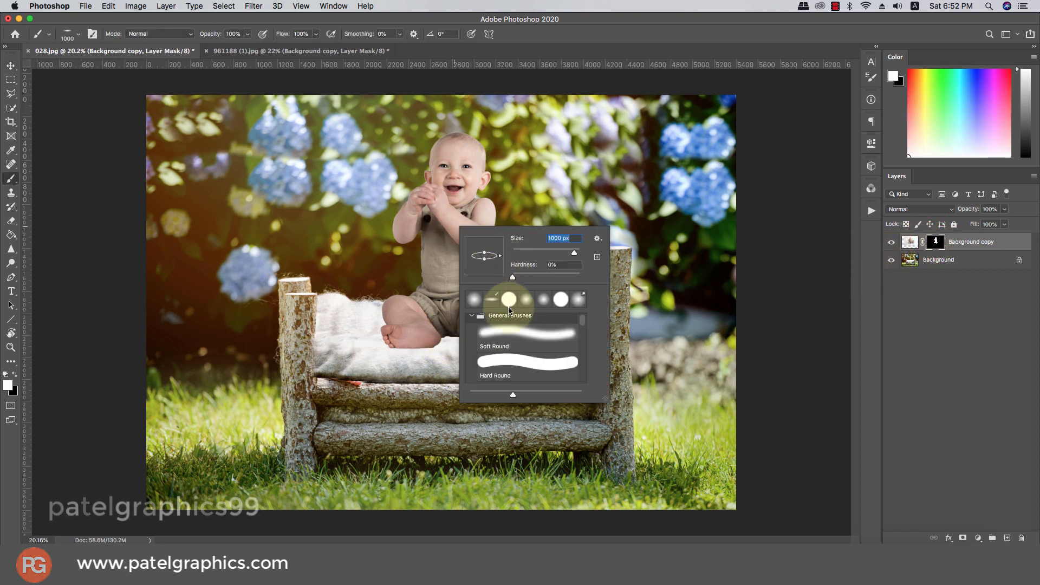
{"action": "left_click", "coordinate": [493, 298]}
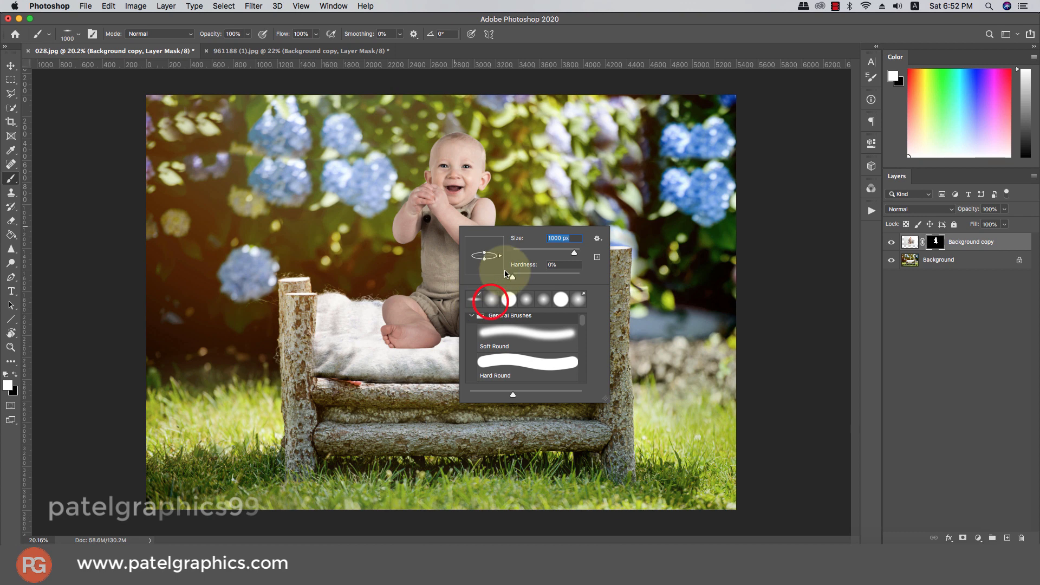
{"action": "left_click", "coordinate": [564, 51]}
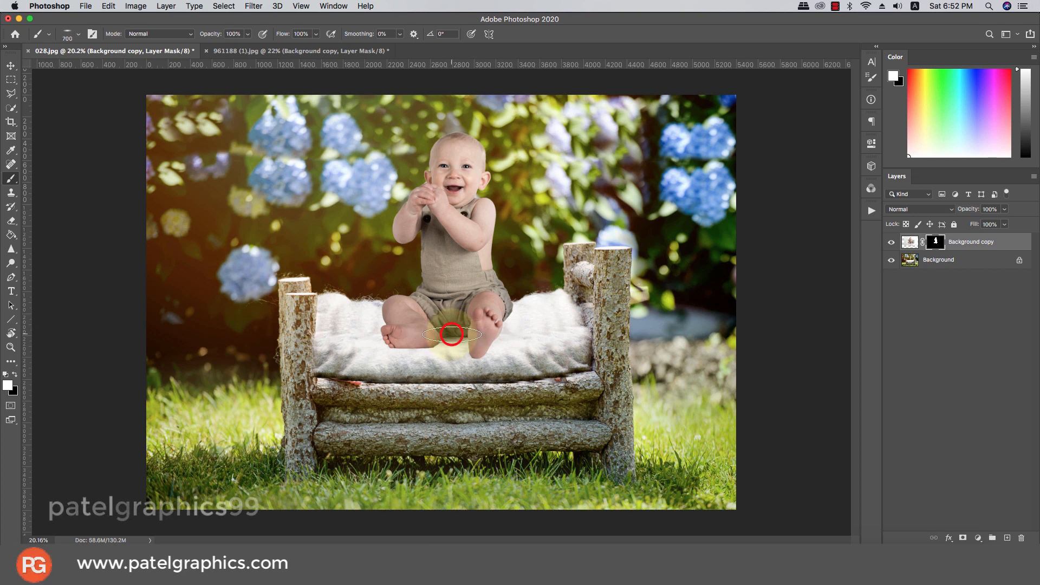
{"action": "mouse_move", "coordinate": [451, 334]}
{"action": "left_mouse_down"}
{"action": "mouse_move", "coordinate": [480, 310]}
{"action": "mouse_move", "coordinate": [467, 336]}
{"action": "mouse_move", "coordinate": [478, 355]}
{"action": "mouse_move", "coordinate": [485, 330]}
{"action": "left_mouse_up"}
Restore more shadow on the layer mask around the baby's feet and folded knee using a smaller soft brush.
{"action": "key", "text": "bracketleft"}
{"action": "key", "text": "bracketleft"}
{"action": "key", "text": "bracketleft"}
{"action": "key", "text": "bracketleft"}
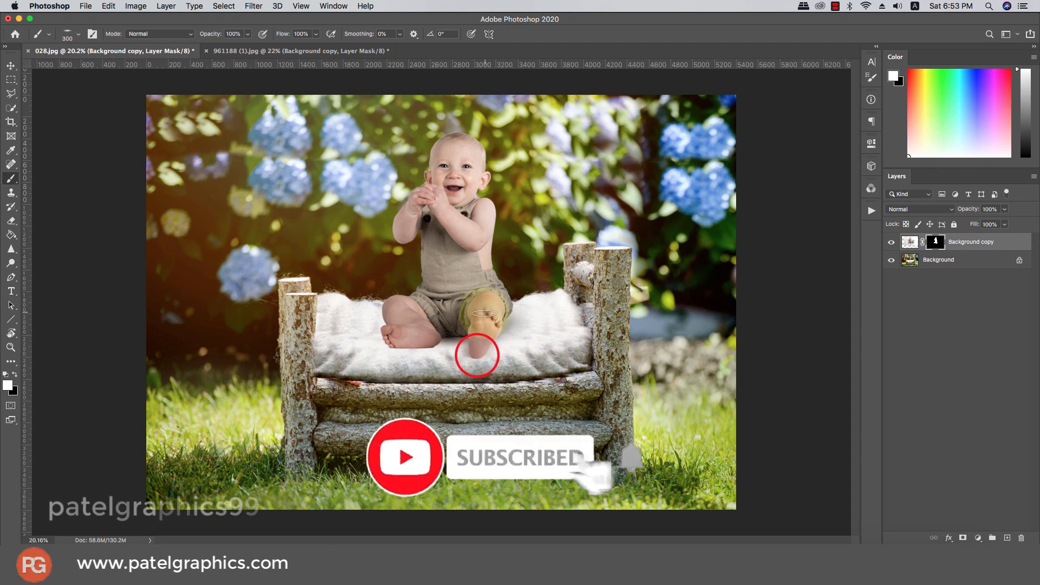
{"action": "key", "text": "bracketright"}
{"action": "mouse_move", "coordinate": [428, 346]}
{"action": "left_mouse_down"}
{"action": "mouse_move", "coordinate": [406, 341]}
{"action": "mouse_move", "coordinate": [403, 314]}
{"action": "left_mouse_up"}
{"action": "key", "text": "bracketright"}
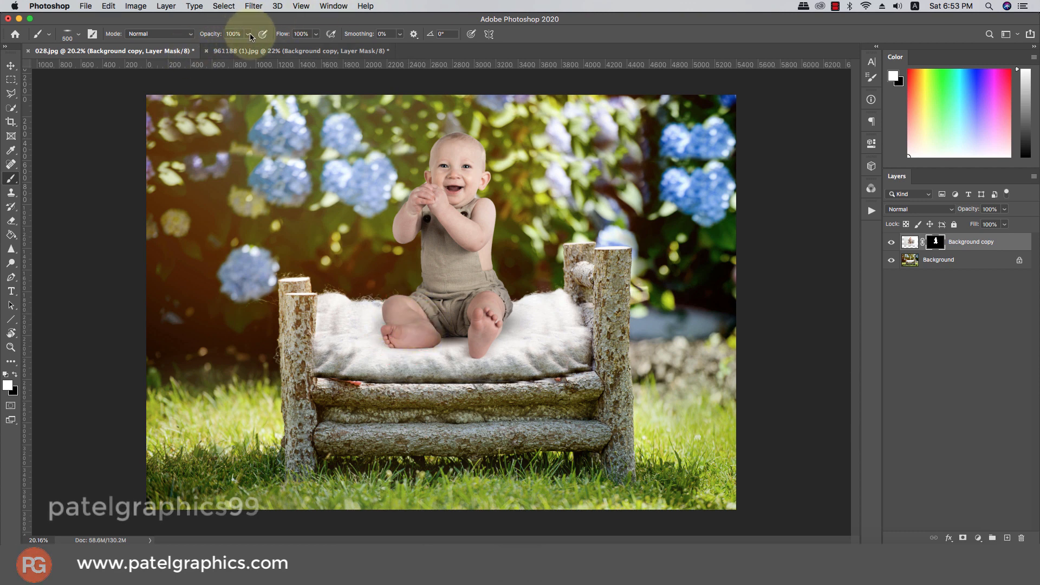
Set the brush opacity to 50%, undo the last strokes, and repaint soft shadow beside the folded knee and between the legs.
{"action": "left_click_drag", "start_coordinate": [250, 35], "coordinate": [222, 47]}
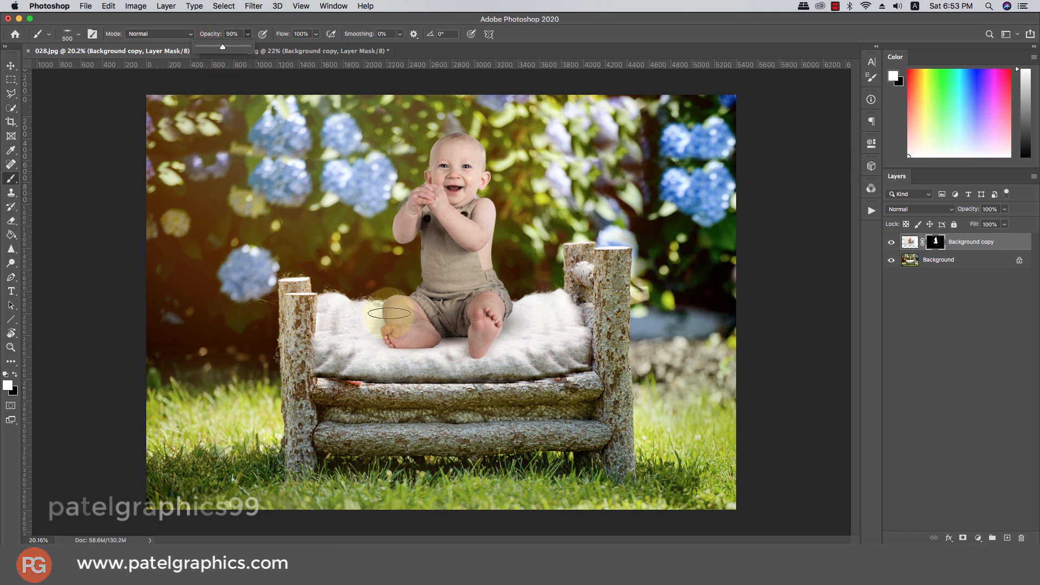
{"action": "key", "text": "super+z"}
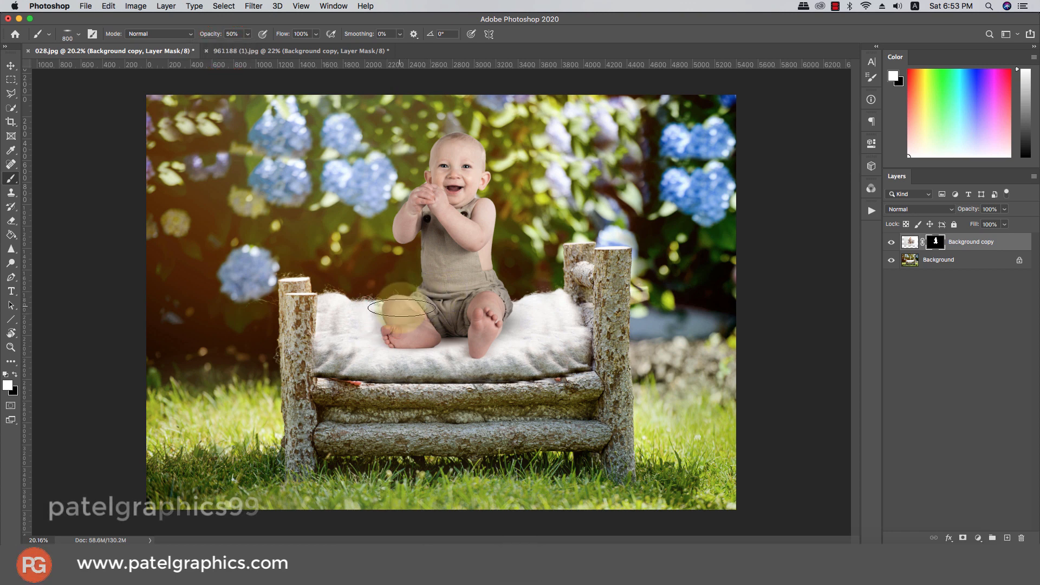
{"action": "key", "text": "super+z"}
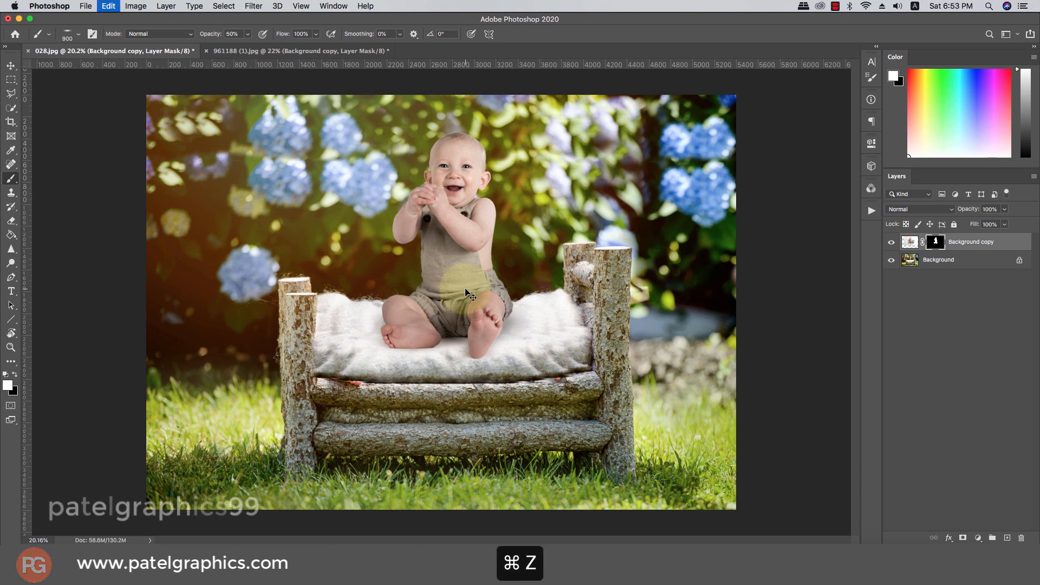
{"action": "left_click", "coordinate": [398, 311]}
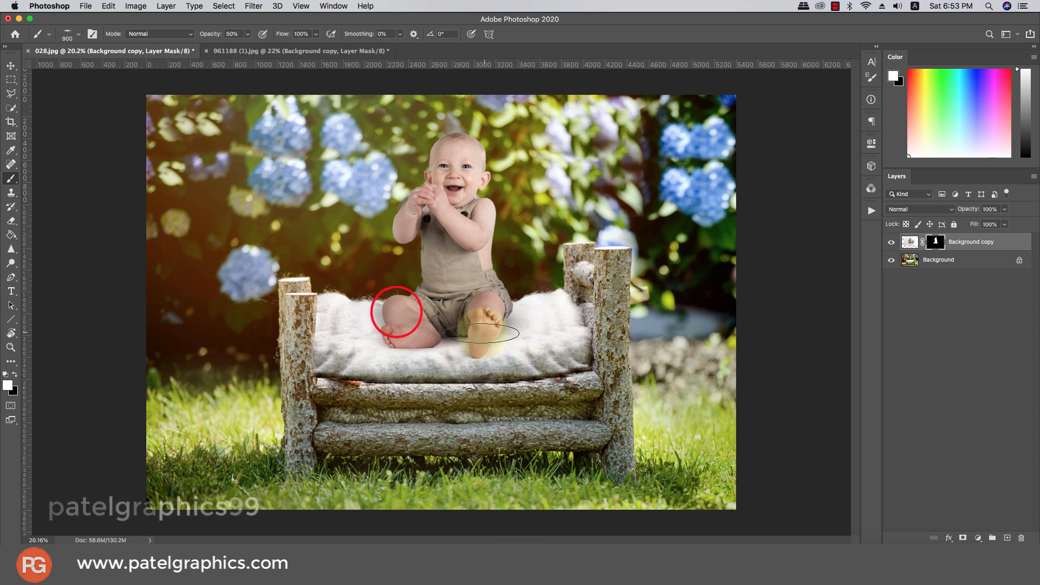
{"action": "left_click", "coordinate": [462, 331]}
{"action": "left_click", "coordinate": [459, 335]}
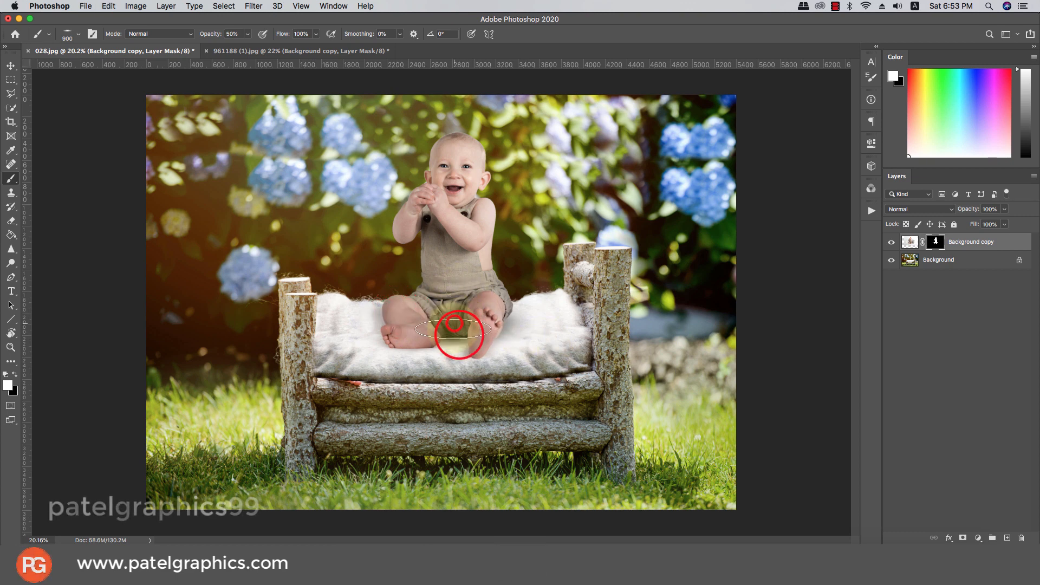
{"action": "left_click", "coordinate": [454, 326]}
{"action": "scroll", "coordinate": [476, 300], "scroll_direction": "down", "scroll_amount": 2}
{"action": "scroll", "coordinate": [479, 296], "scroll_direction": "down", "scroll_amount": 2}
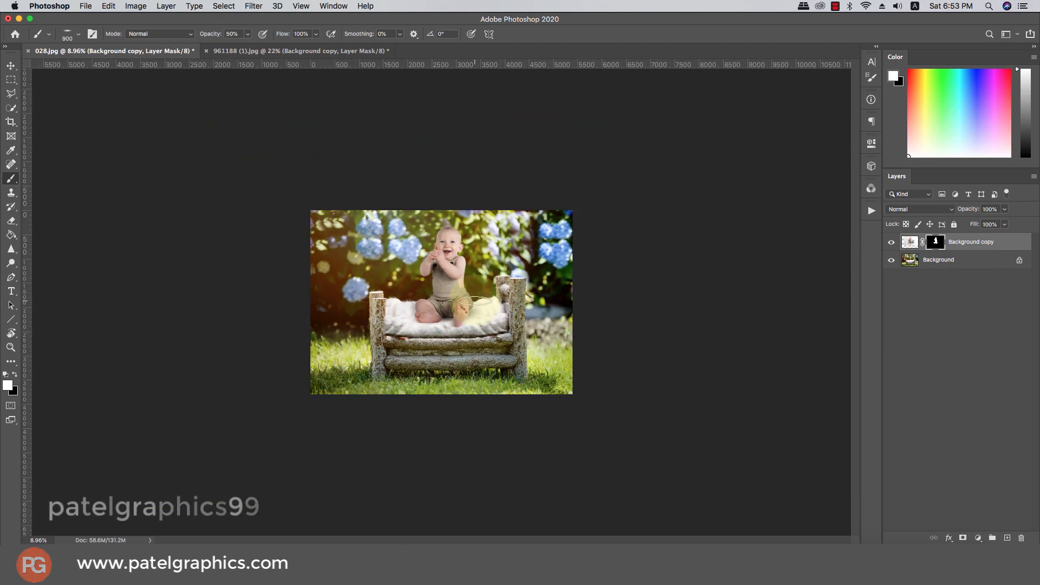
Touch up the mask below the raised foot with a small white brush, and paint black beside it to remove excess shadow.
{"action": "key", "text": "v"}
{"action": "scroll", "coordinate": [457, 328], "scroll_direction": "up", "scroll_amount": 5}
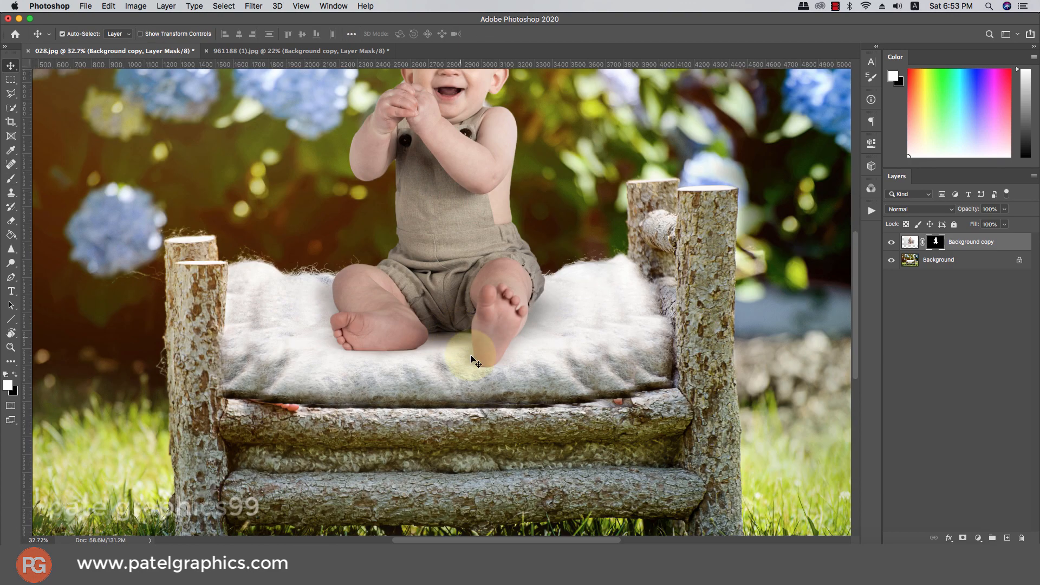
{"action": "key", "text": "b"}
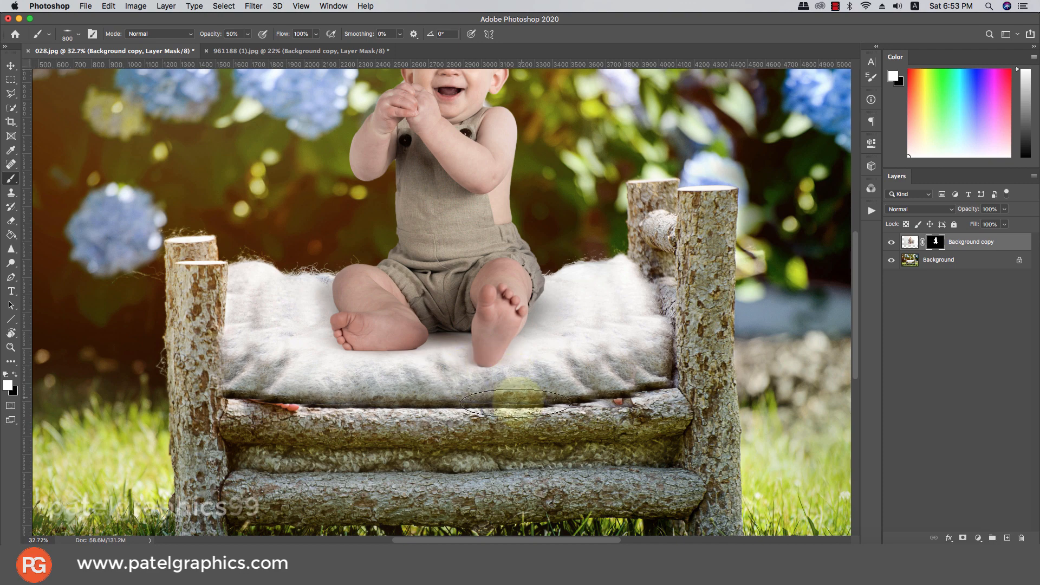
{"action": "key", "text": "bracketright"}
{"action": "key", "text": "bracketright"}
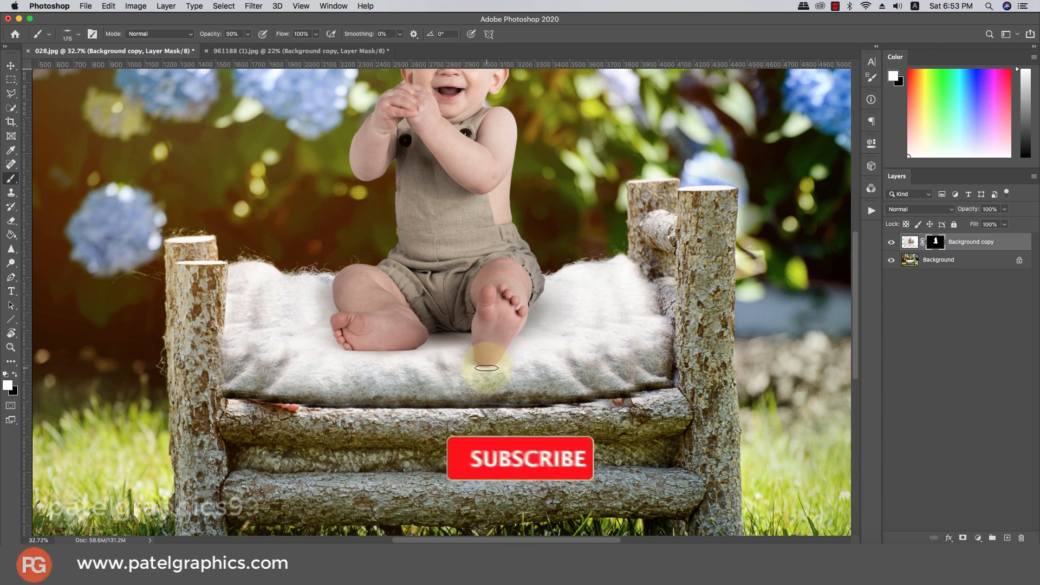
{"action": "left_click", "coordinate": [484, 369]}
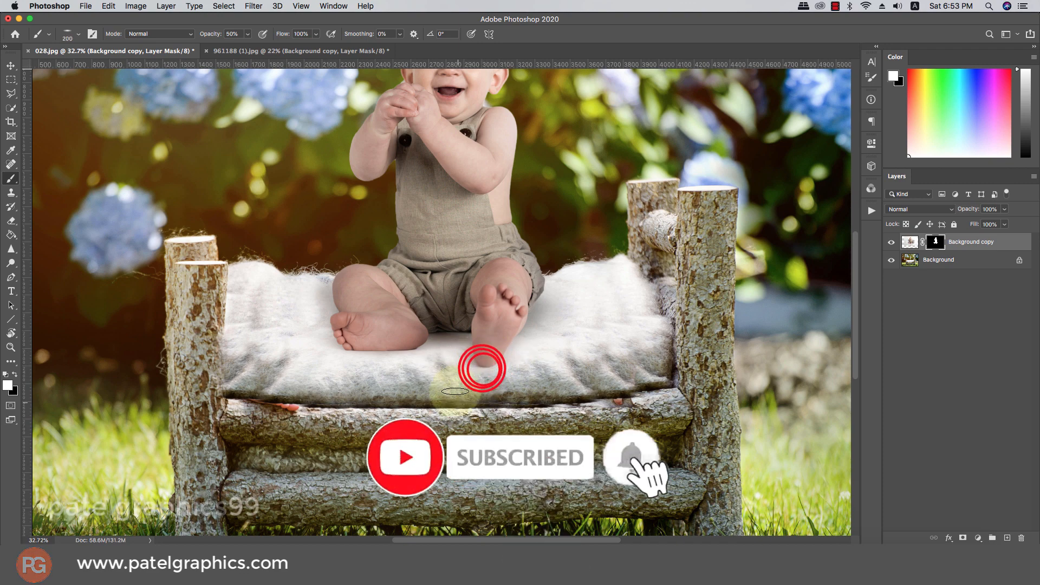
{"action": "key", "text": "x"}
{"action": "left_click", "coordinate": [458, 362]}
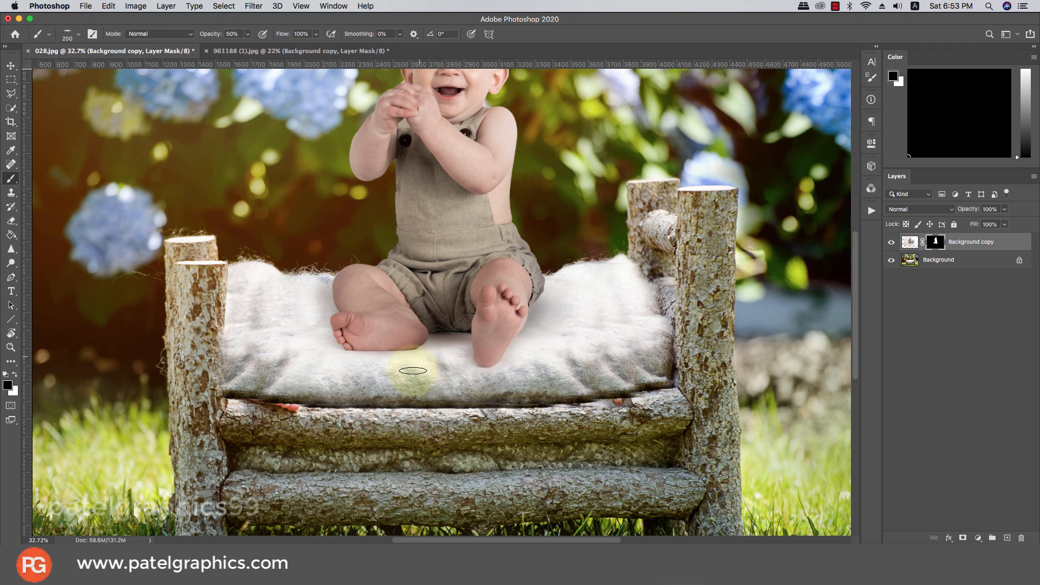
{"action": "scroll", "coordinate": [413, 370], "scroll_direction": "down", "scroll_amount": 5}
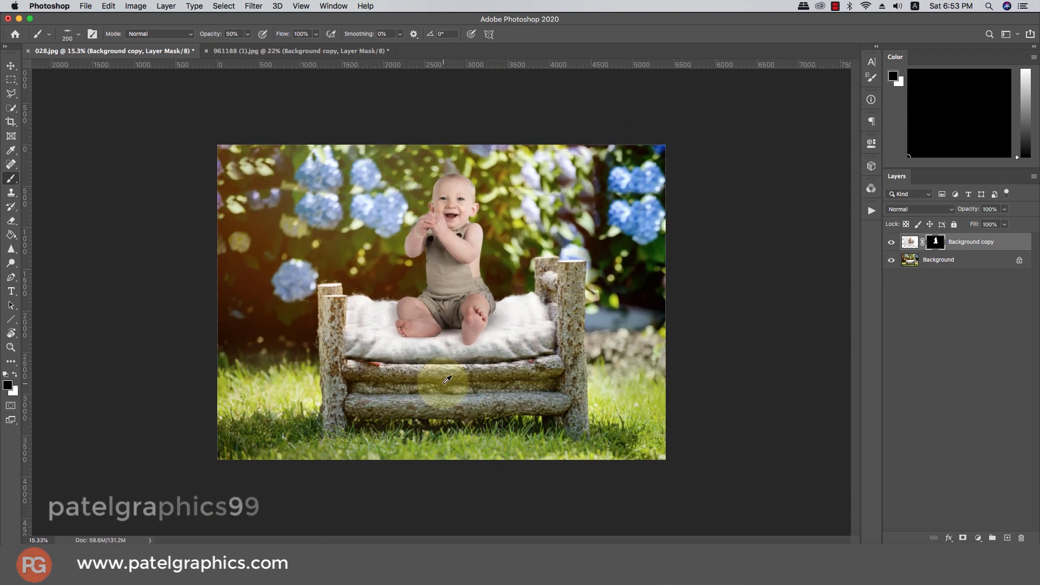
{"action": "key", "text": "v"}
Duplicate the Background layer and move the copy above the baby layer.
{"action": "left_click", "coordinate": [936, 260]}
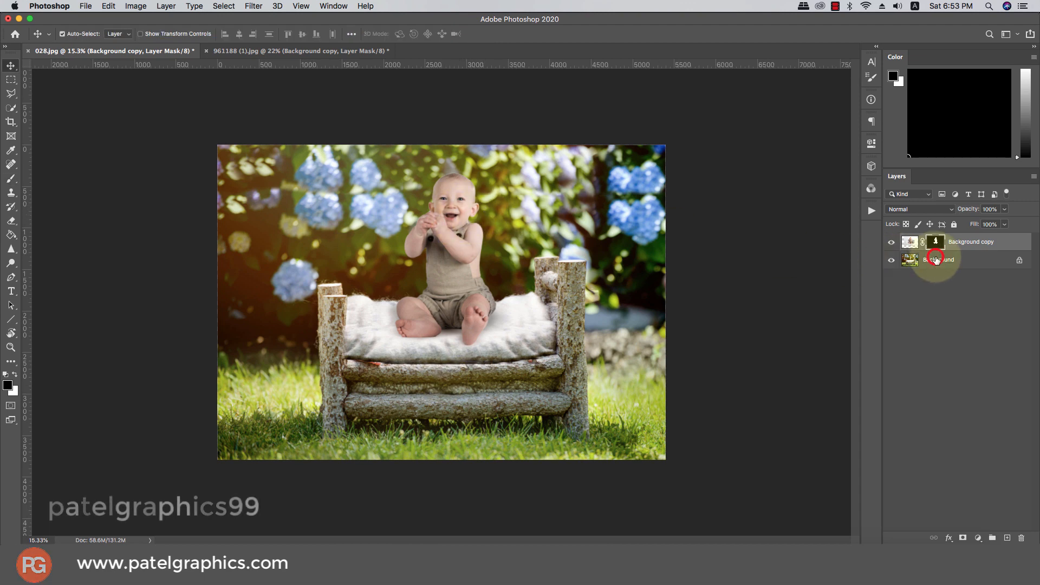
{"action": "key", "text": "super+j"}
{"action": "left_click_drag", "start_coordinate": [945, 260], "coordinate": [941, 241]}
Apply a Gaussian Blur with a 1000-pixel radius to the Background copy 2 layer.
{"action": "left_click", "coordinate": [243, 8]}
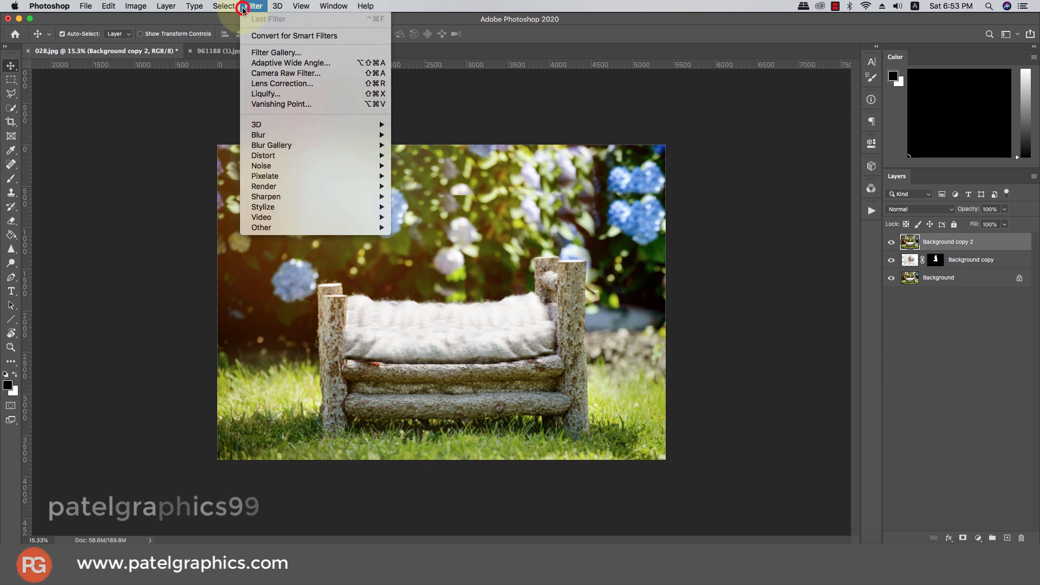
{"action": "mouse_move", "coordinate": [267, 136]}
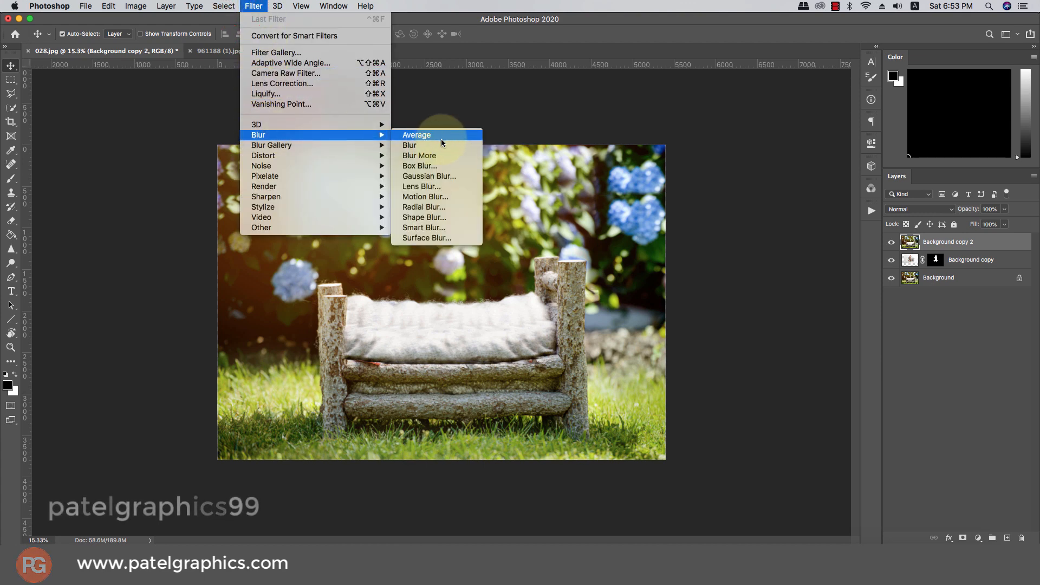
{"action": "left_click", "coordinate": [421, 175]}
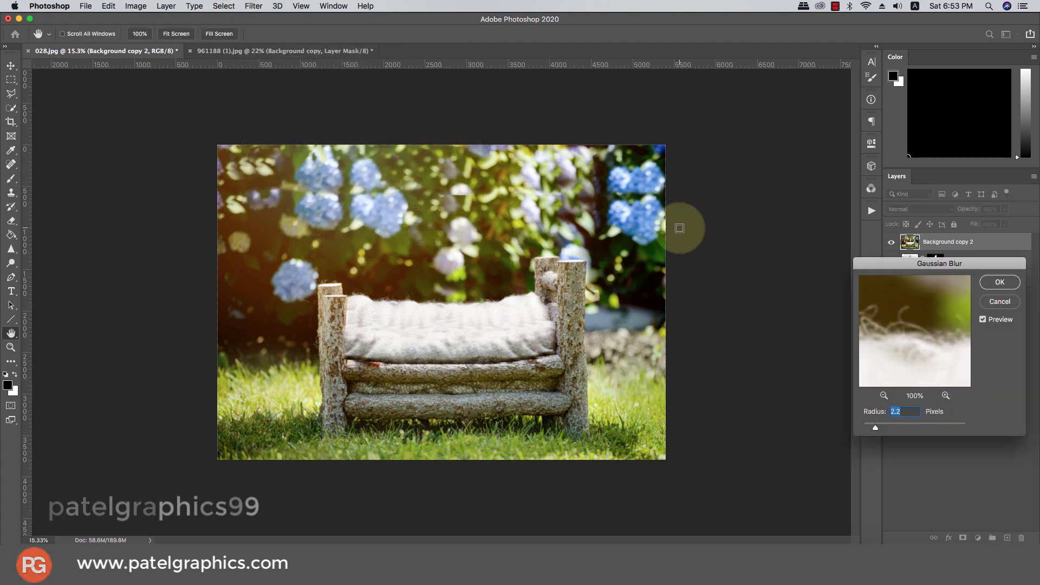
{"action": "left_click_drag", "start_coordinate": [931, 423], "coordinate": [967, 426]}
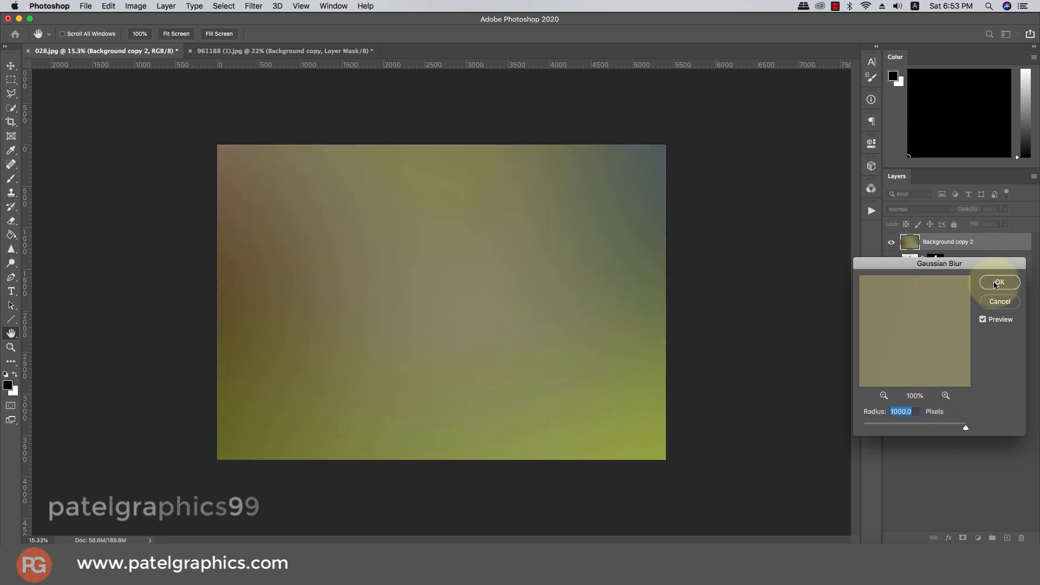
{"action": "left_click", "coordinate": [986, 281]}
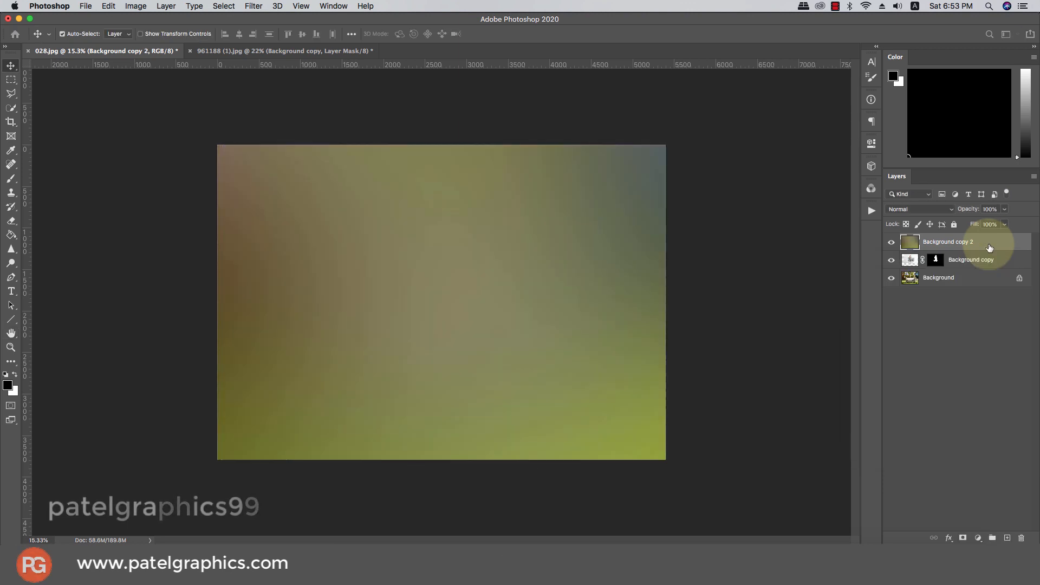
Clip the blurred Background copy 2 layer to the baby layer and set its blend mode to Soft Light.
{"action": "right_click", "coordinate": [989, 246]}
{"action": "left_click", "coordinate": [897, 279]}
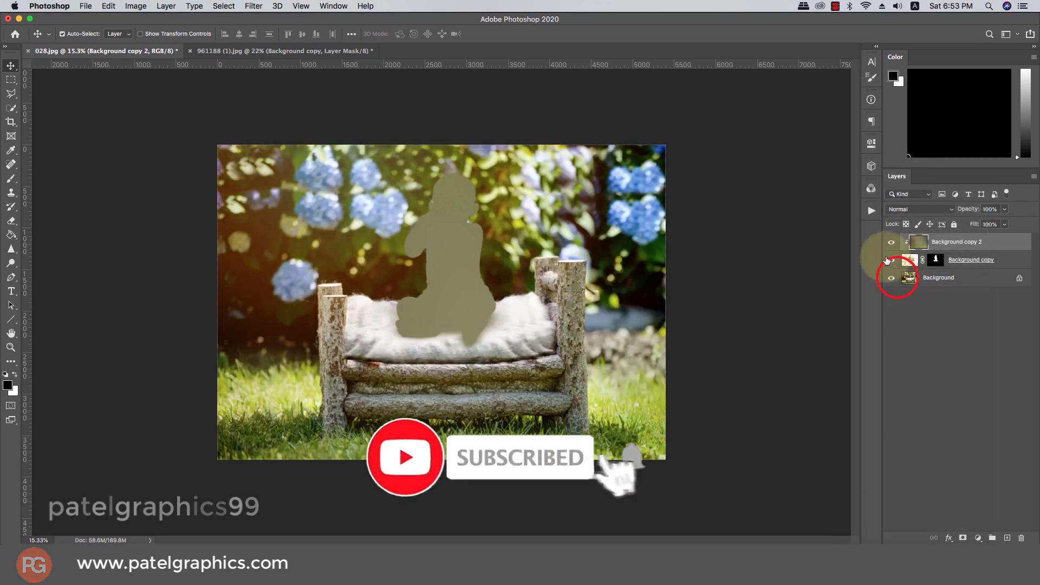
{"action": "left_click", "coordinate": [912, 210]}
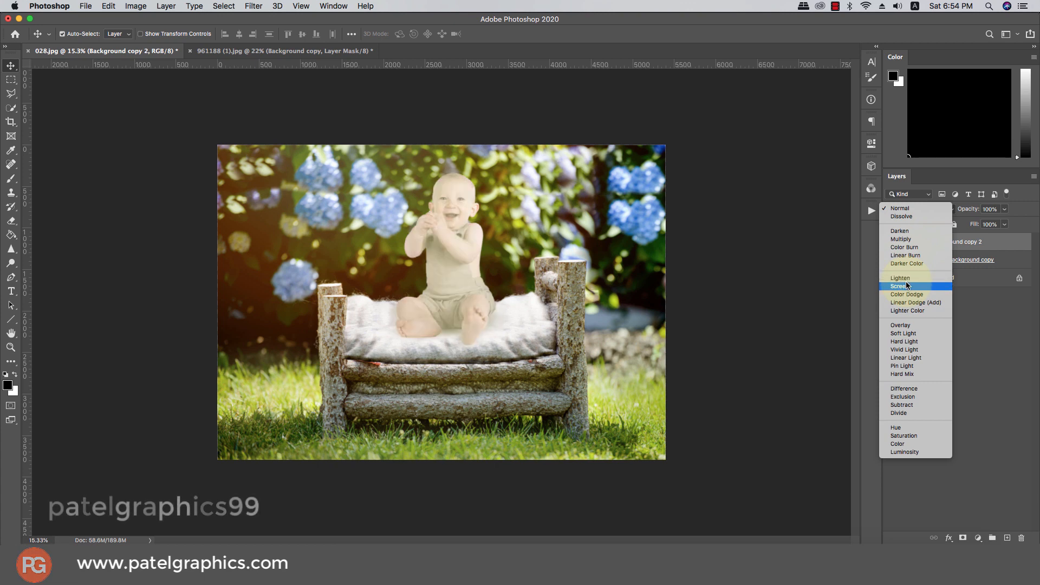
{"action": "left_click", "coordinate": [903, 333]}
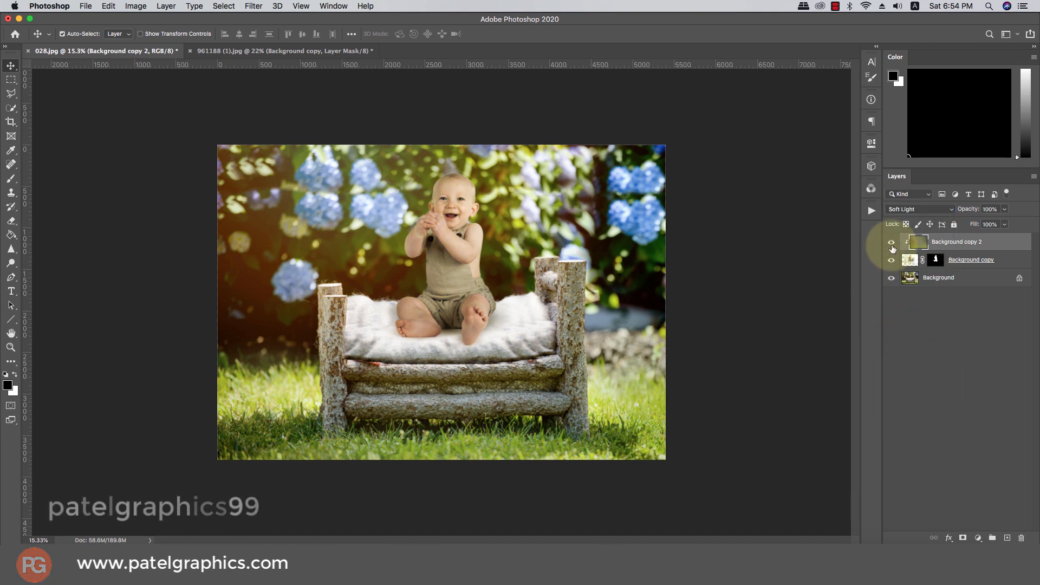
Compare the image with and without the blurred clipped layer, and lower that layer's opacity to 25%.
{"action": "left_click", "coordinate": [891, 243]}
{"action": "left_click", "coordinate": [1004, 209]}
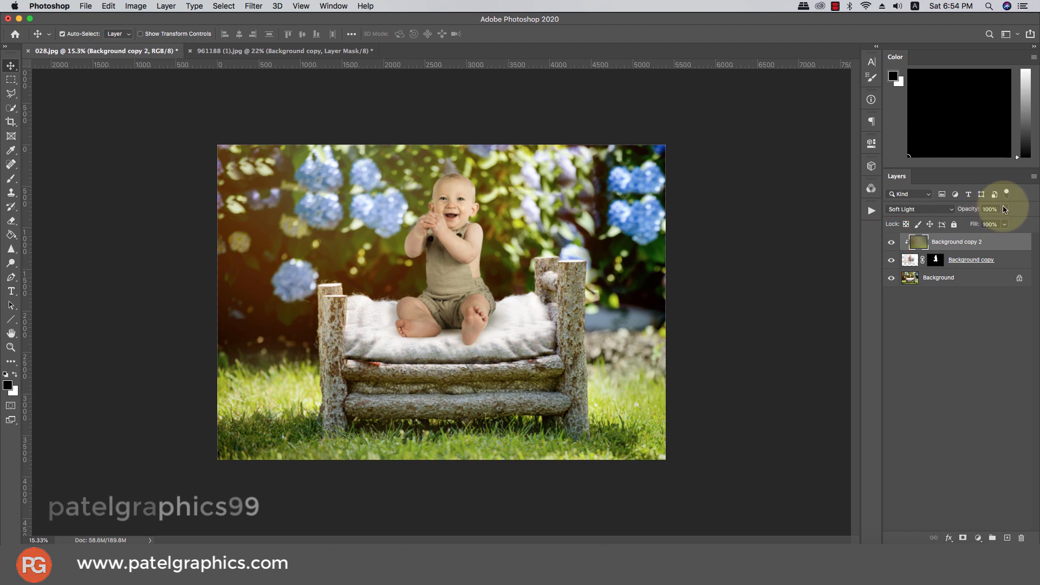
{"action": "left_click_drag", "start_coordinate": [1009, 224], "coordinate": [954, 225]}
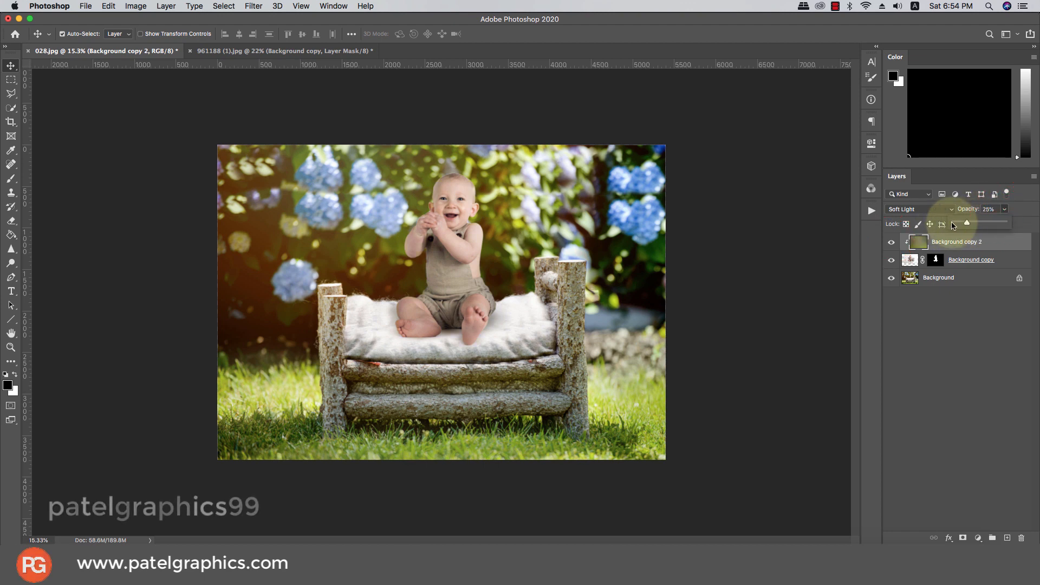
Change the Background copy 2 layer's blend mode to Overlay and lower its opacity to 16%.
{"action": "left_click", "coordinate": [922, 210]}
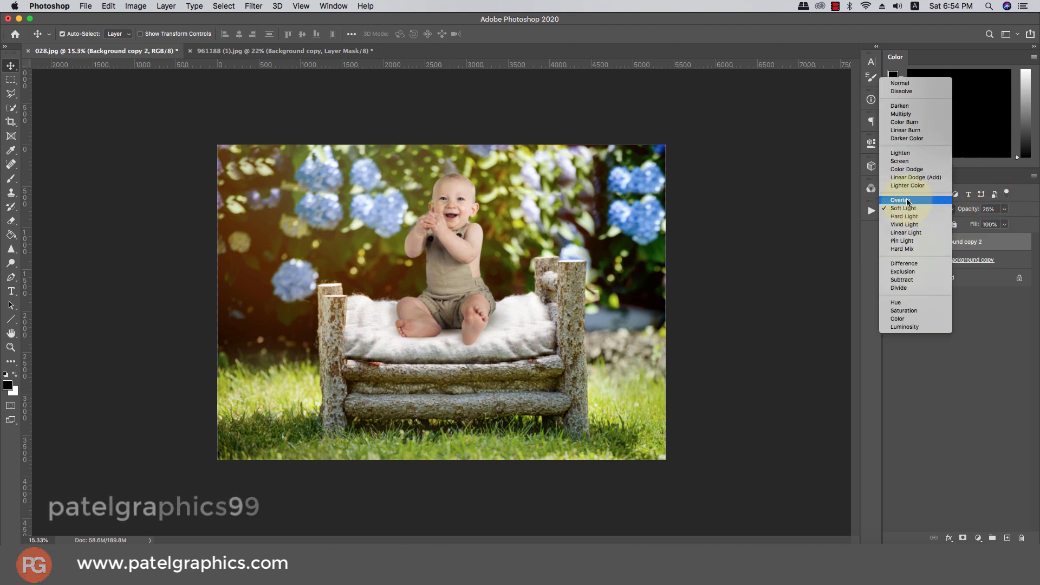
{"action": "left_click", "coordinate": [894, 201]}
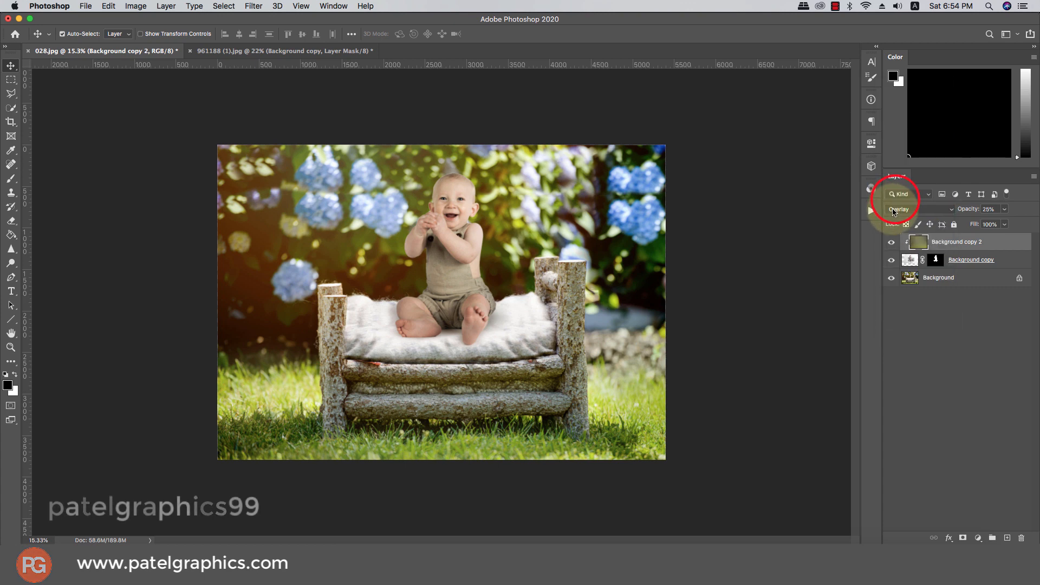
{"action": "left_click", "coordinate": [1004, 209]}
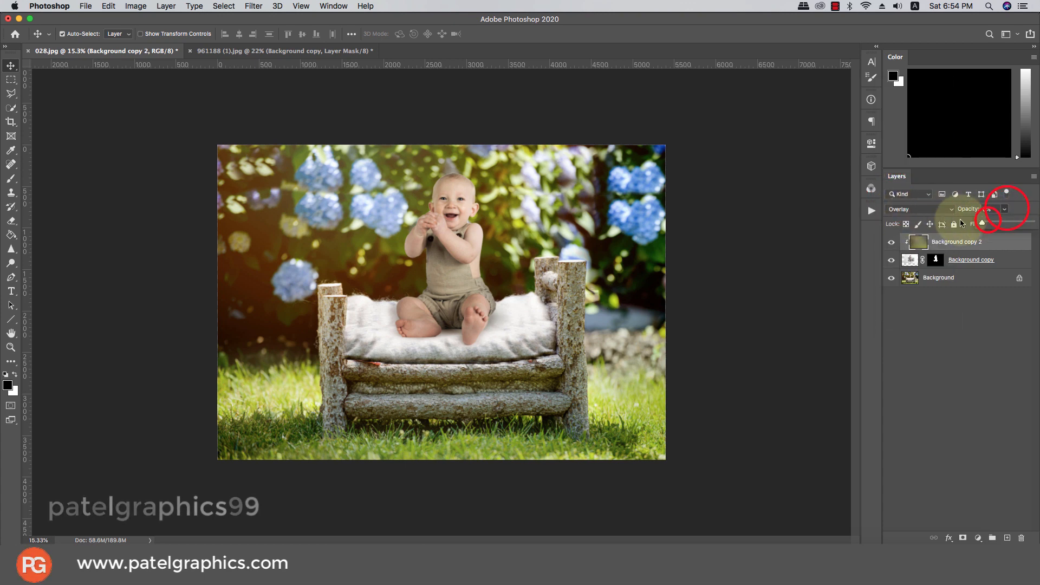
{"action": "mouse_move", "coordinate": [973, 223]}
{"action": "left_mouse_down"}
{"action": "mouse_move", "coordinate": [1039, 223]}
{"action": "mouse_move", "coordinate": [985, 225]}
{"action": "left_mouse_up"}
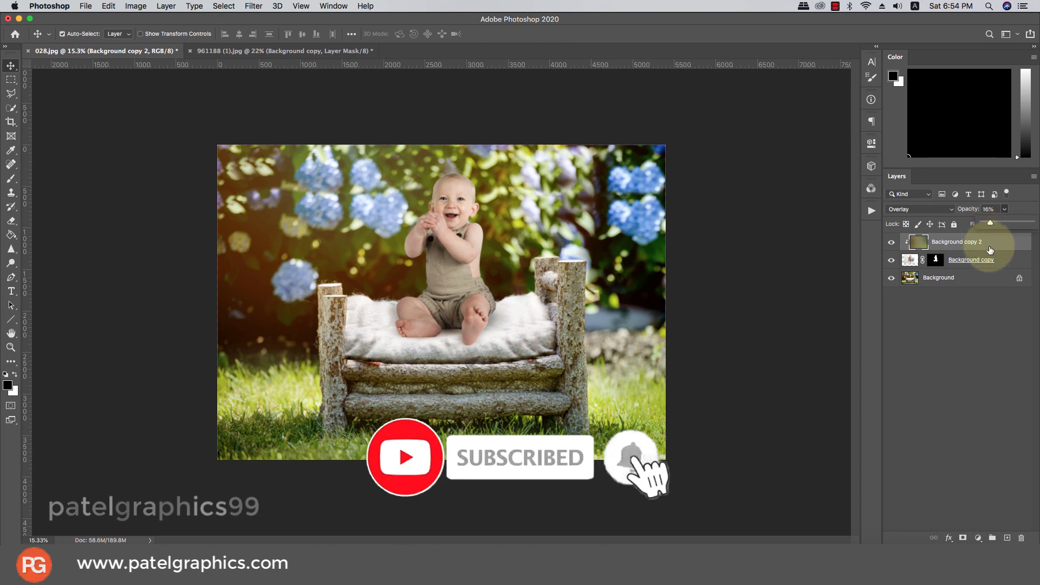
{"action": "left_click", "coordinate": [990, 241]}
Target the baby layer's mask and choose the Soft Round brush for refining the cut-out edge.
{"action": "scroll", "coordinate": [439, 189], "scroll_direction": "up", "scroll_amount": 6}
{"action": "scroll", "coordinate": [439, 190], "scroll_direction": "down", "scroll_amount": 5}
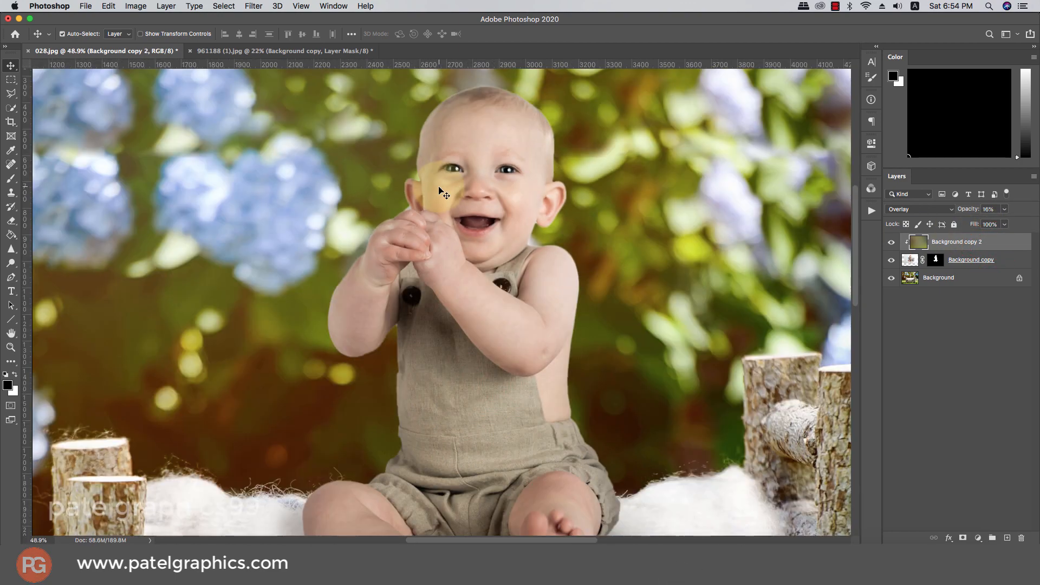
{"action": "scroll", "coordinate": [466, 176], "scroll_direction": "up", "scroll_amount": 2}
{"action": "left_click", "coordinate": [937, 260]}
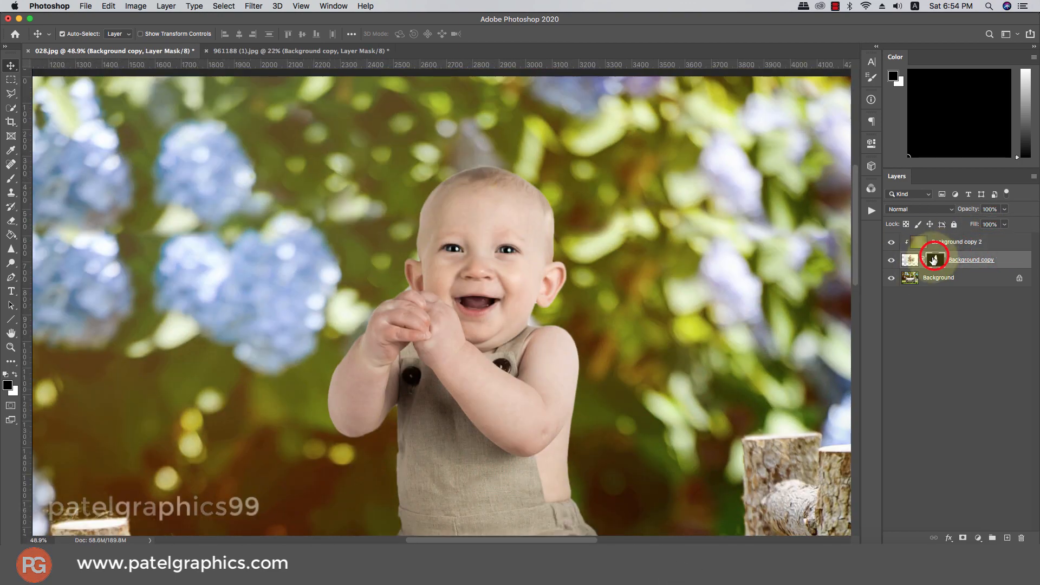
{"action": "key", "text": "b"}
{"action": "right_click", "coordinate": [526, 161]}
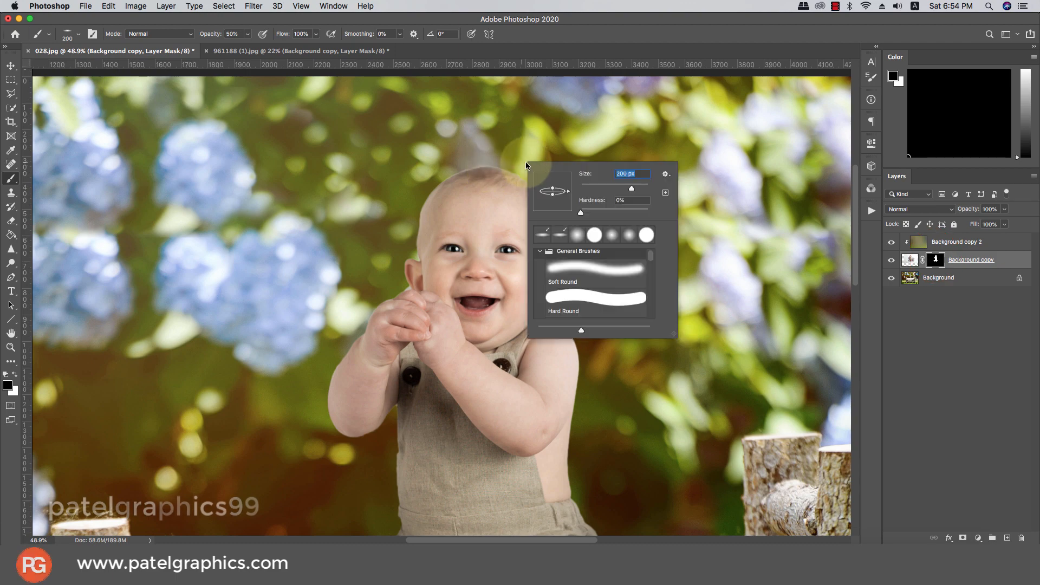
{"action": "left_click", "coordinate": [611, 262]}
{"action": "left_click", "coordinate": [611, 36]}
Reduce the brush to 20 px and paint black on the mask along the upper-left edge of the baby's head.
{"action": "scroll", "coordinate": [444, 142], "scroll_direction": "up", "scroll_amount": 3}
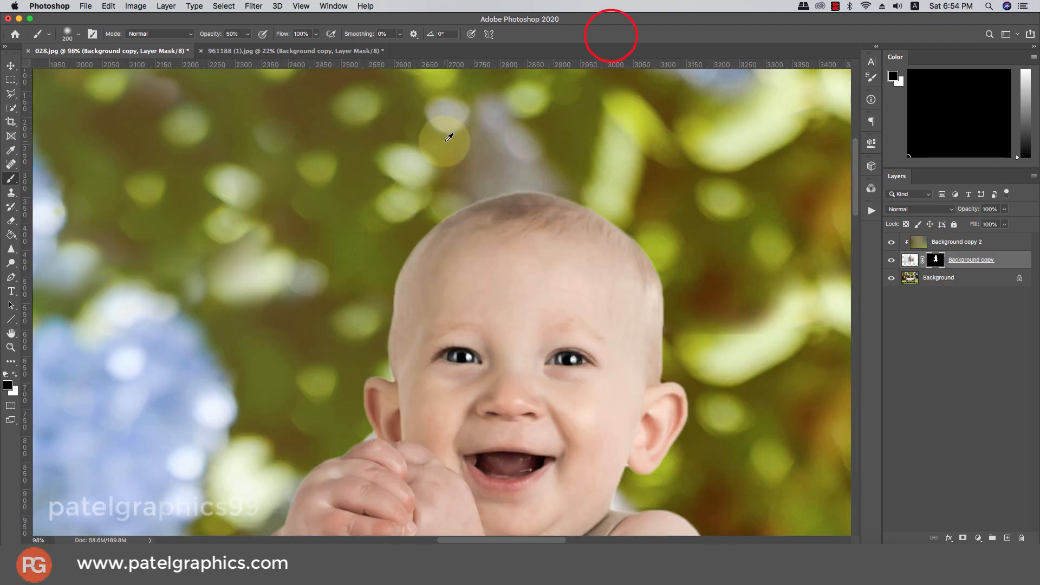
{"action": "key", "text": "bracketleft"}
{"action": "key", "text": "bracketleft"}
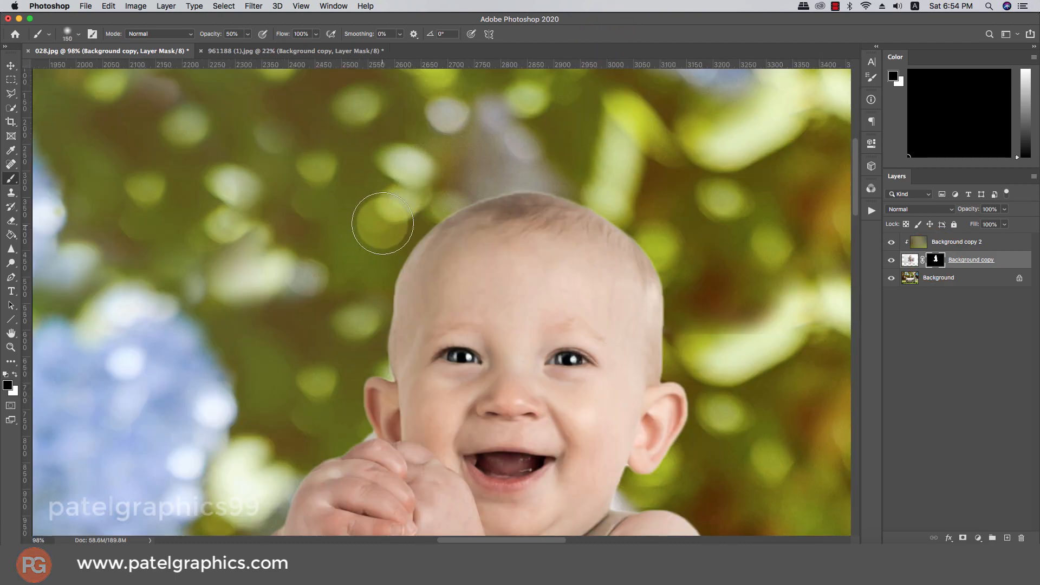
{"action": "key", "text": "bracketleft"}
{"action": "key", "text": "bracketleft"}
{"action": "key", "text": "bracketleft"}
{"action": "key", "text": "bracketleft"}
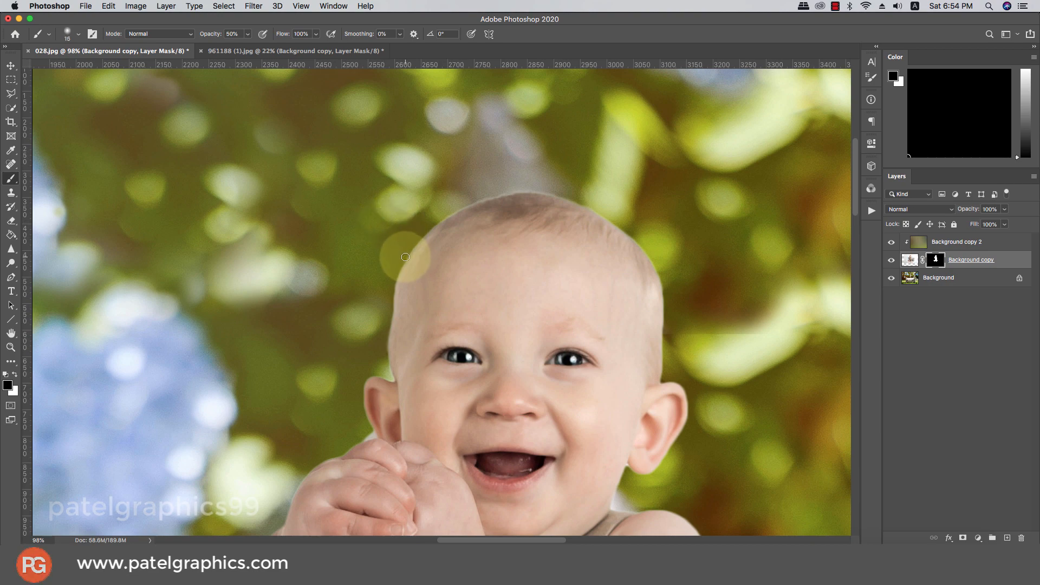
{"action": "mouse_move", "coordinate": [403, 254]}
{"action": "left_mouse_down"}
{"action": "mouse_move", "coordinate": [436, 216]}
{"action": "mouse_move", "coordinate": [494, 194]}
{"action": "left_mouse_up"}
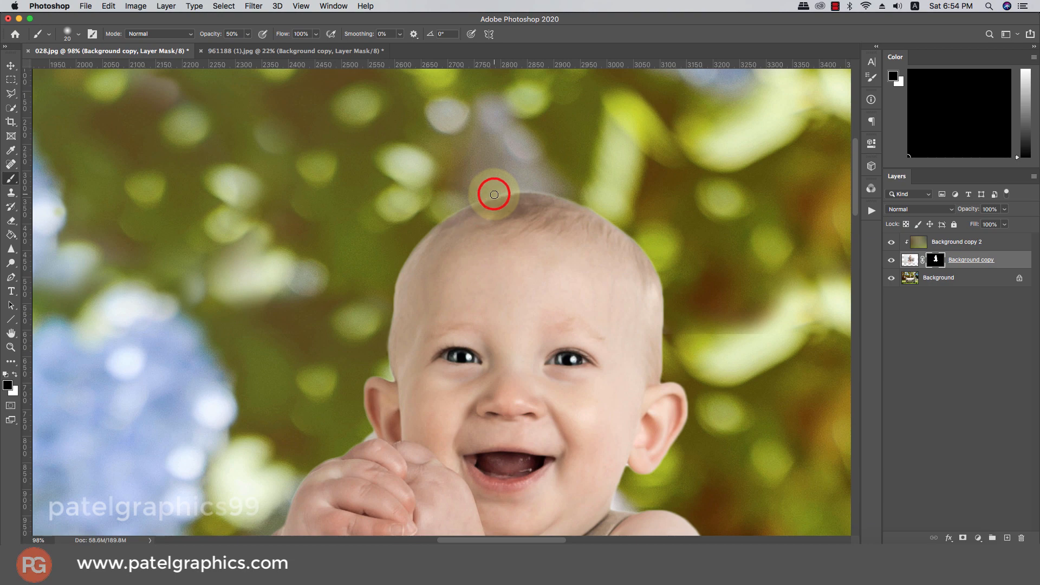
Raise the brush opacity to 100% and mask the fringe from the crown down the left side of the head.
{"action": "left_click", "coordinate": [248, 34]}
{"action": "left_click_drag", "start_coordinate": [270, 47], "coordinate": [273, 47]}
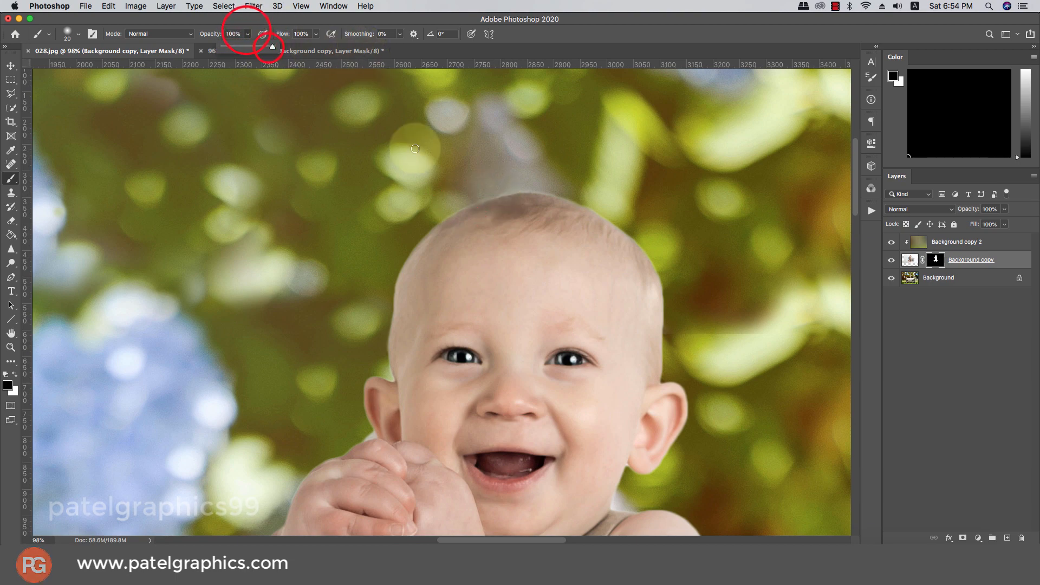
{"action": "mouse_move", "coordinate": [493, 195]}
{"action": "left_mouse_down"}
{"action": "mouse_move", "coordinate": [438, 214]}
{"action": "mouse_move", "coordinate": [397, 262]}
{"action": "mouse_move", "coordinate": [390, 293]}
{"action": "left_mouse_up"}
{"action": "left_click", "coordinate": [388, 316], "text": "shift"}
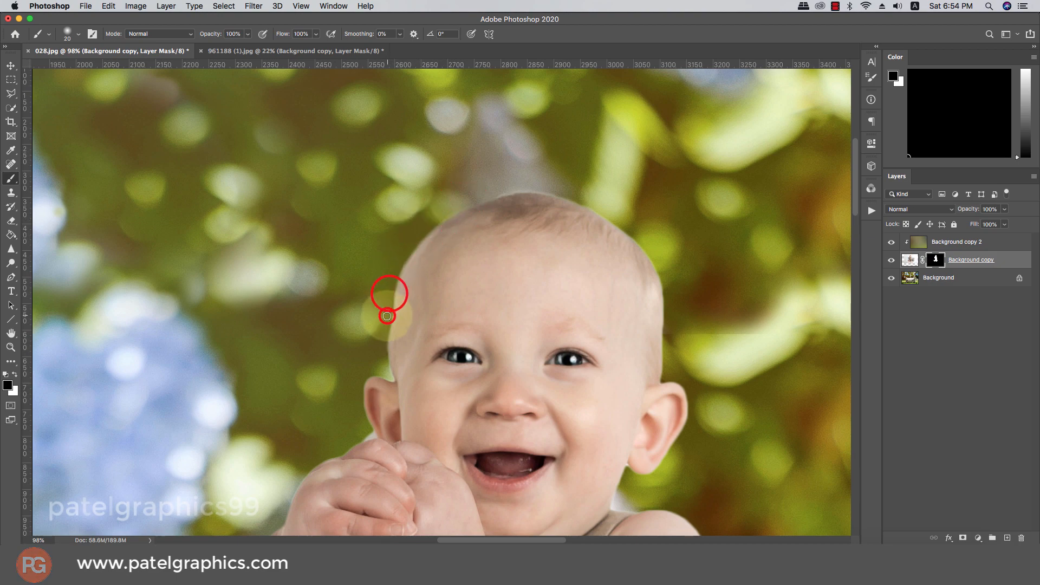
Mask the fringe over the top of the baby's head and down its right side with connected straight strokes.
{"action": "left_click", "coordinate": [489, 195]}
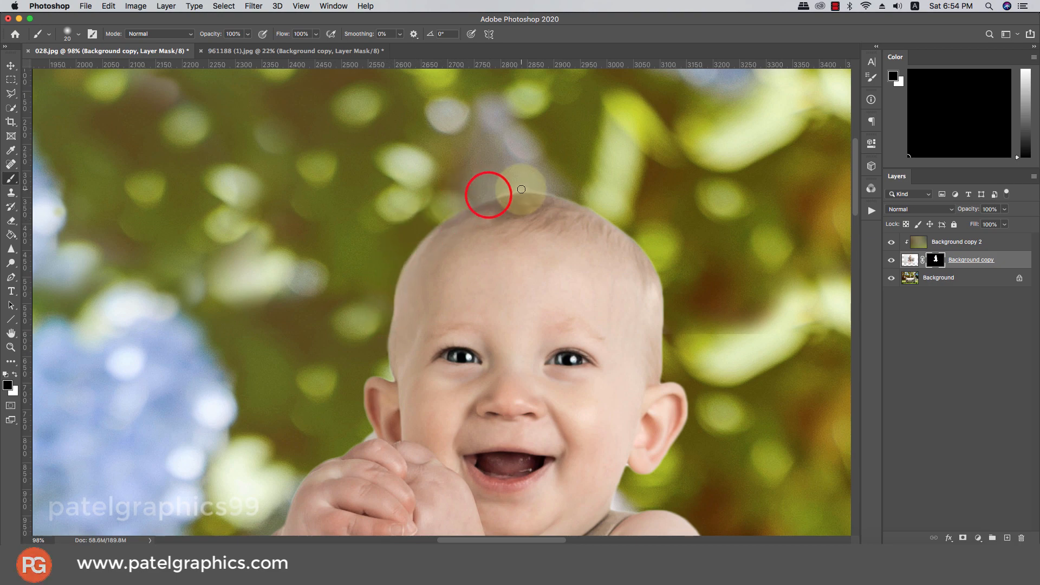
{"action": "left_click", "coordinate": [544, 189], "text": "shift"}
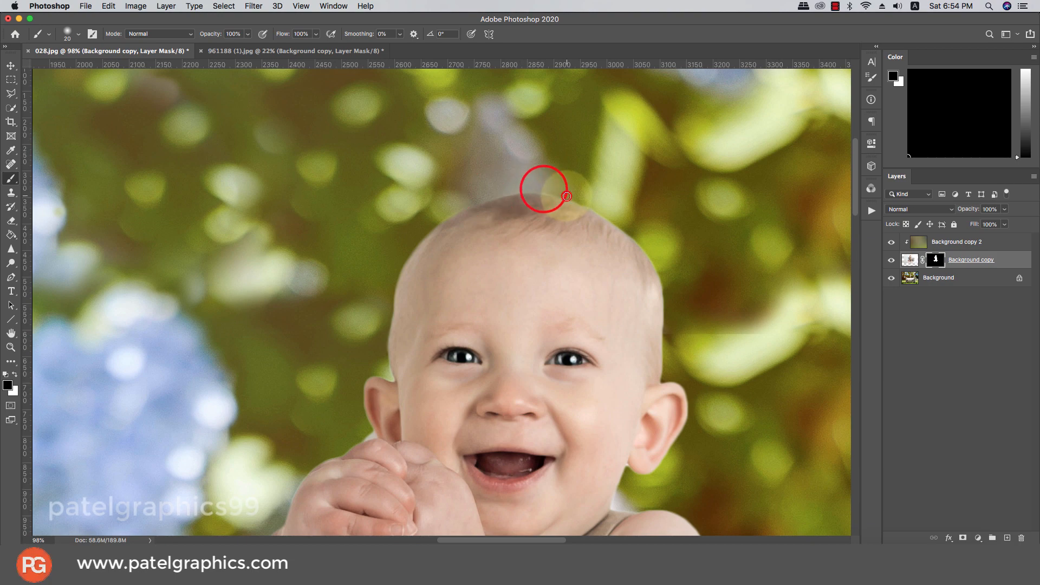
{"action": "left_click", "coordinate": [566, 195], "text": "shift"}
{"action": "left_click", "coordinate": [598, 210], "text": "shift"}
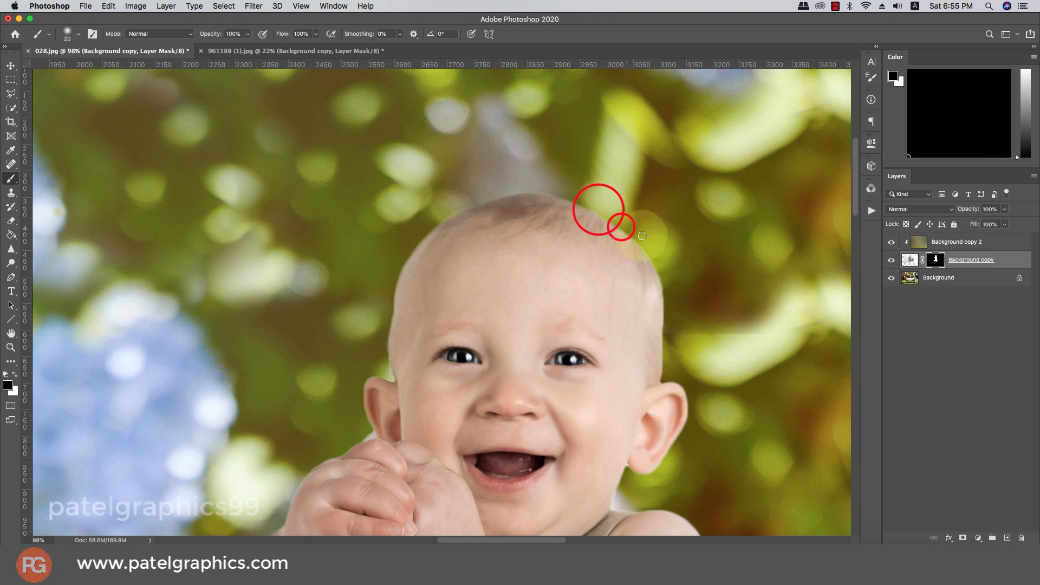
{"action": "left_click", "coordinate": [621, 224], "text": "shift"}
{"action": "left_click", "coordinate": [644, 246], "text": "shift"}
{"action": "left_click", "coordinate": [659, 269], "text": "shift"}
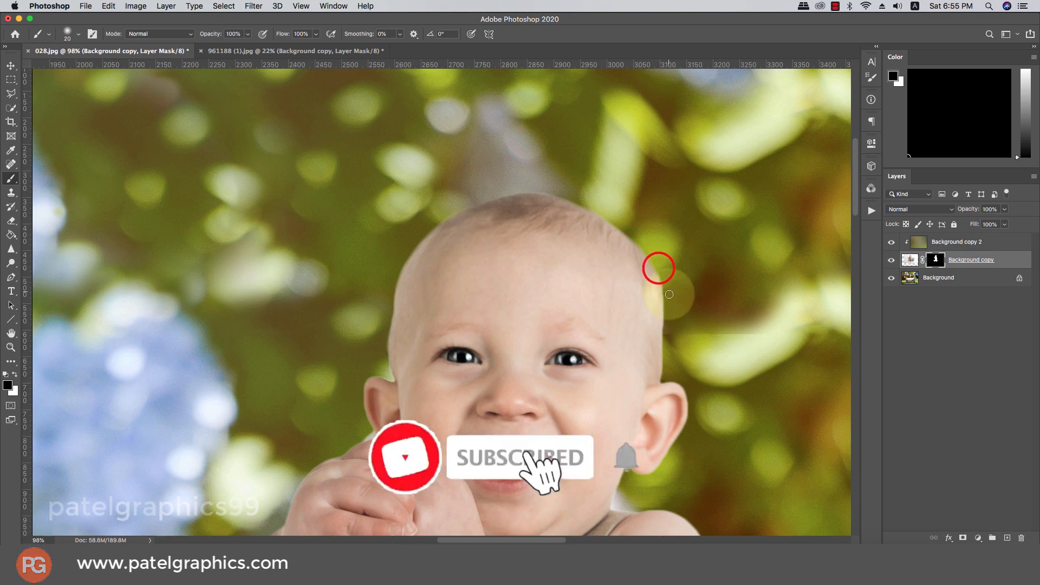
{"action": "left_click", "coordinate": [668, 294], "text": "shift"}
{"action": "left_click", "coordinate": [667, 313], "text": "shift"}
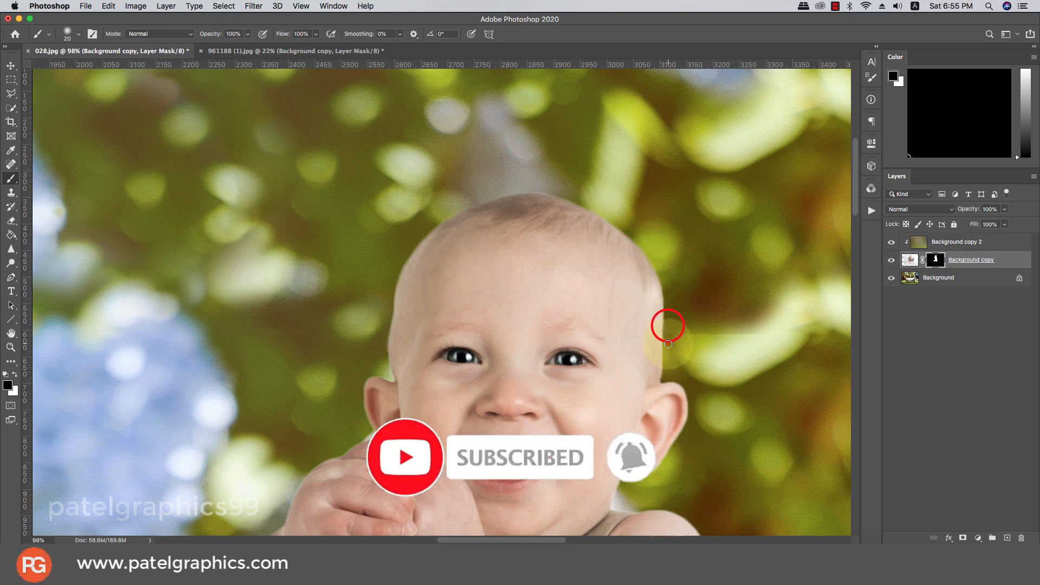
Set the brush size to 40 px and mask out the light remnant between the right ear and the shoulder.
{"action": "left_click_drag", "start_coordinate": [667, 344], "coordinate": [656, 161]}
{"action": "key", "text": "ctrl+r"}
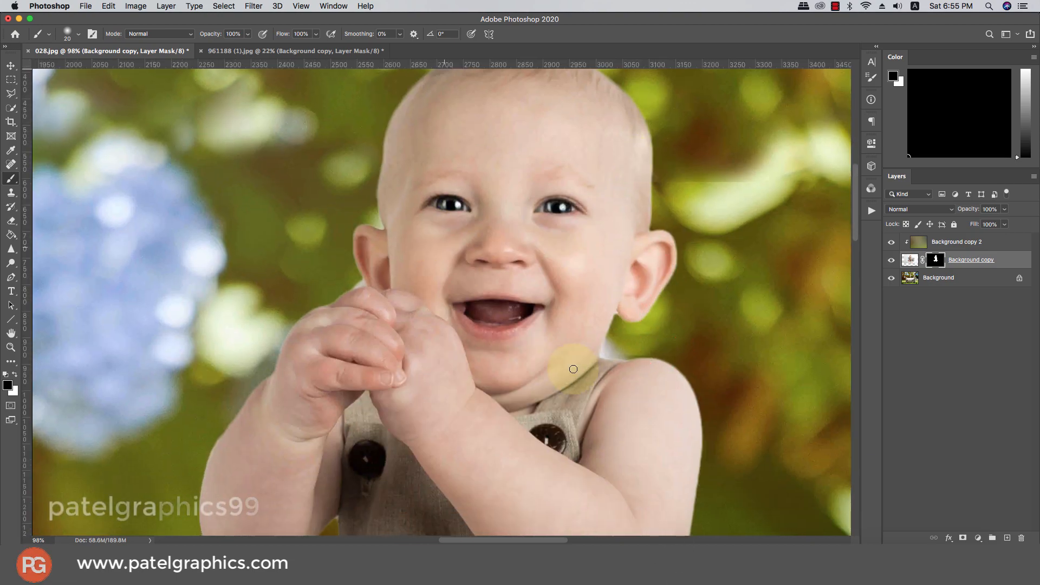
{"action": "key", "text": "bracketleft"}
{"action": "key", "text": "bracketleft"}
{"action": "left_click", "coordinate": [621, 315], "text": "shift"}
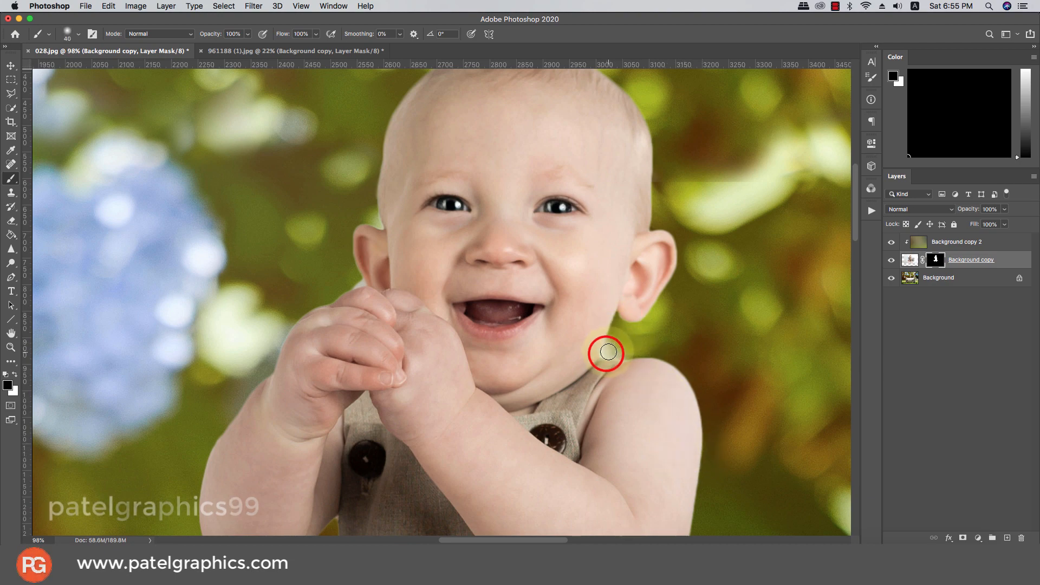
{"action": "mouse_move", "coordinate": [608, 350]}
{"action": "left_mouse_down"}
{"action": "mouse_move", "coordinate": [617, 338]}
{"action": "mouse_move", "coordinate": [615, 347]}
{"action": "mouse_move", "coordinate": [625, 345]}
{"action": "left_mouse_up"}
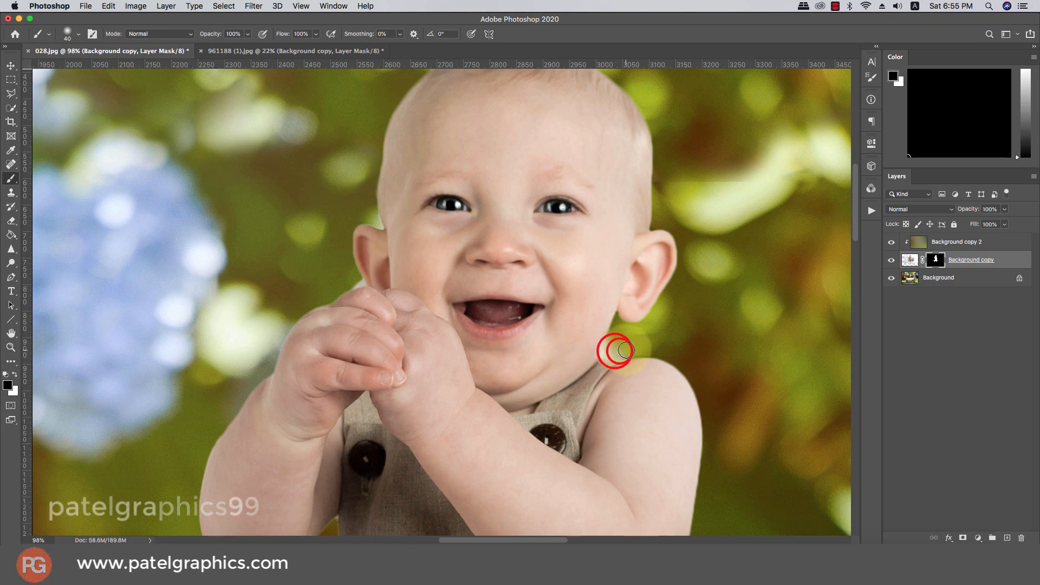
Set the brush size to 15 px and mask the fringe along the outer edge of the baby's clasped hands to the wrist.
{"action": "left_click_drag", "start_coordinate": [528, 365], "coordinate": [570, 275]}
{"action": "scroll", "coordinate": [435, 308], "scroll_direction": "down", "scroll_amount": 2}
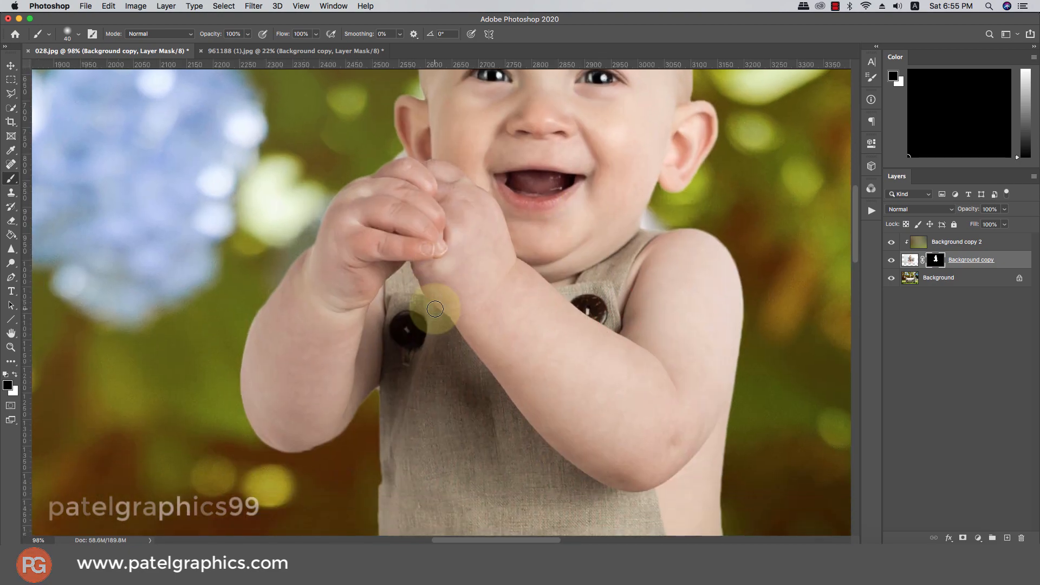
{"action": "key", "text": "bracketleft"}
{"action": "key", "text": "bracketleft"}
{"action": "key", "text": "bracketleft"}
{"action": "key", "text": "bracketleft"}
{"action": "key", "text": "bracketleft"}
{"action": "key", "text": "bracketleft"}
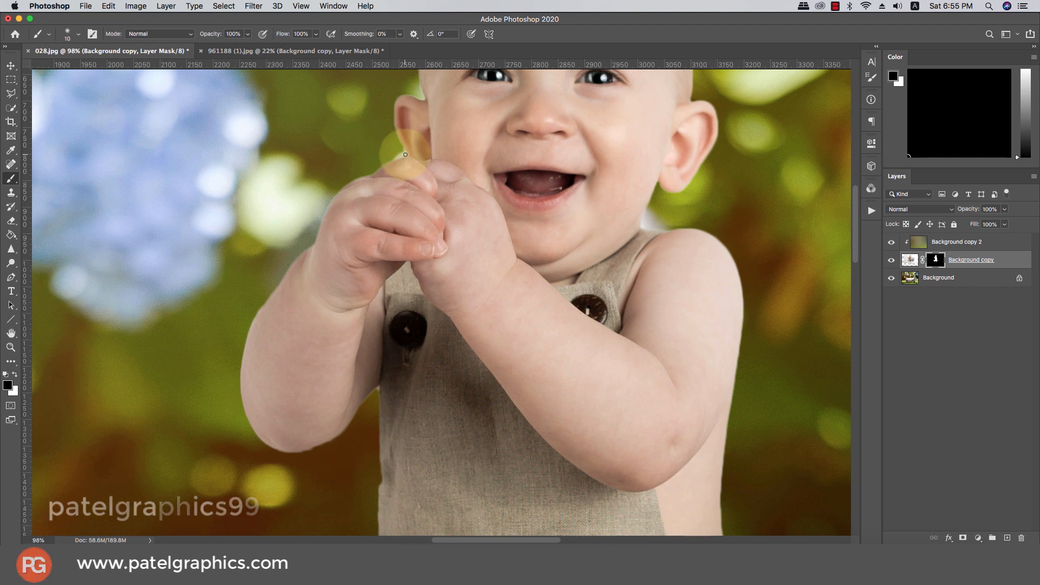
{"action": "mouse_move", "coordinate": [401, 156]}
{"action": "left_mouse_down"}
{"action": "mouse_move", "coordinate": [387, 159]}
{"action": "mouse_move", "coordinate": [400, 156]}
{"action": "left_mouse_up"}
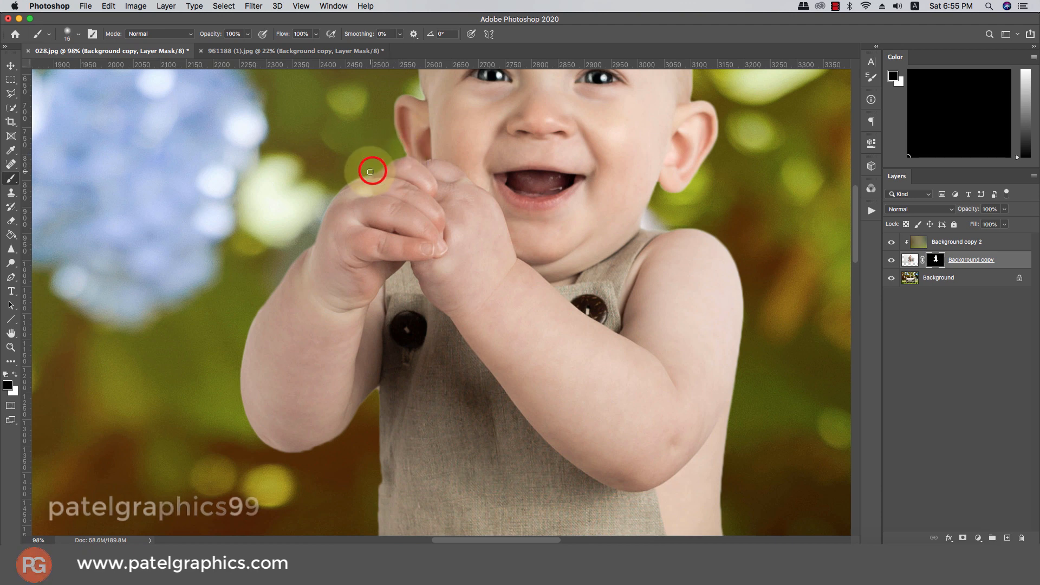
{"action": "left_click", "coordinate": [340, 187], "text": "shift"}
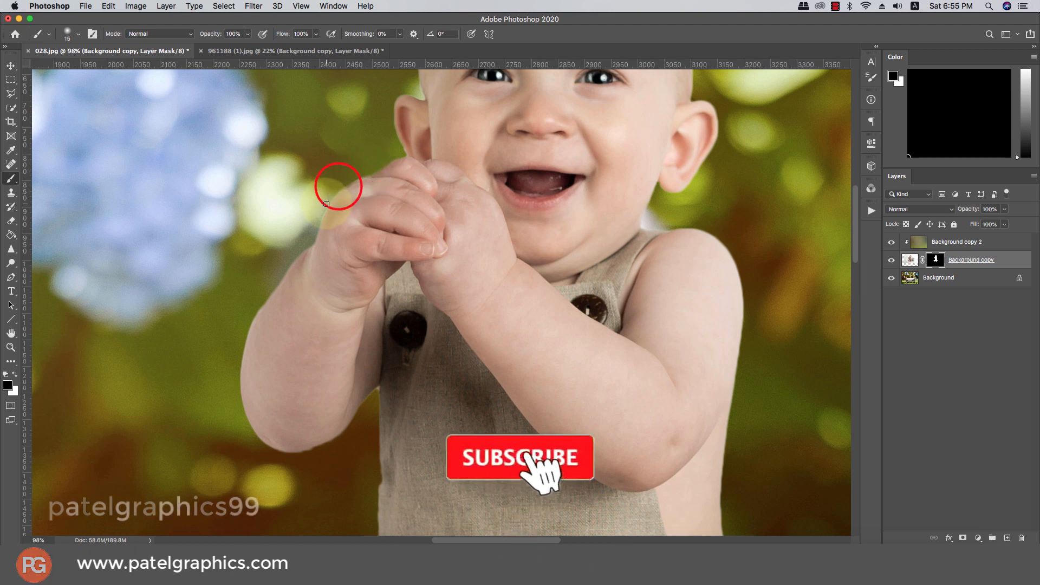
{"action": "left_click", "coordinate": [326, 204], "text": "shift"}
{"action": "left_click", "coordinate": [318, 223], "text": "shift"}
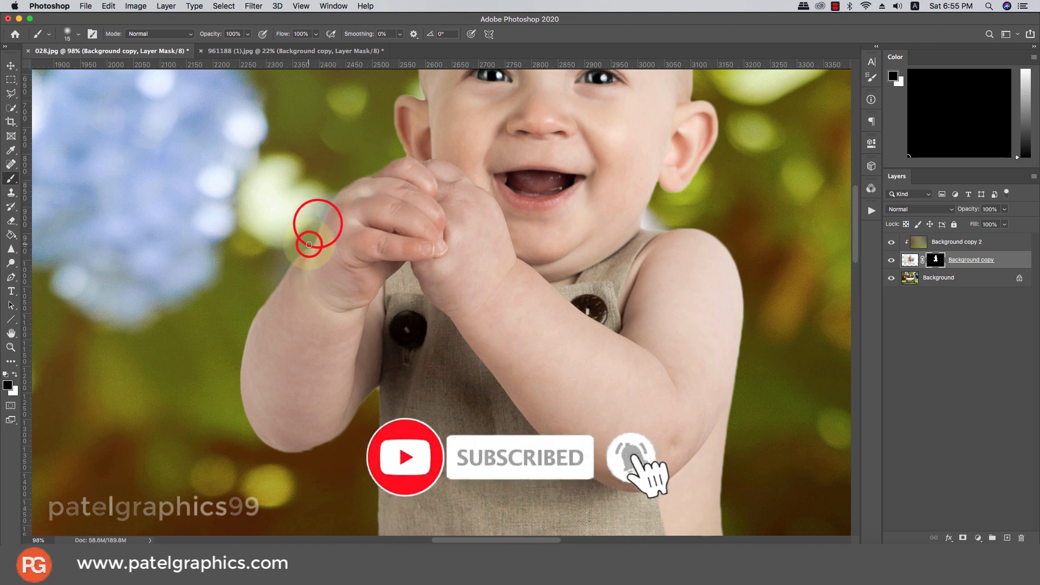
{"action": "left_click", "coordinate": [309, 244], "text": "shift"}
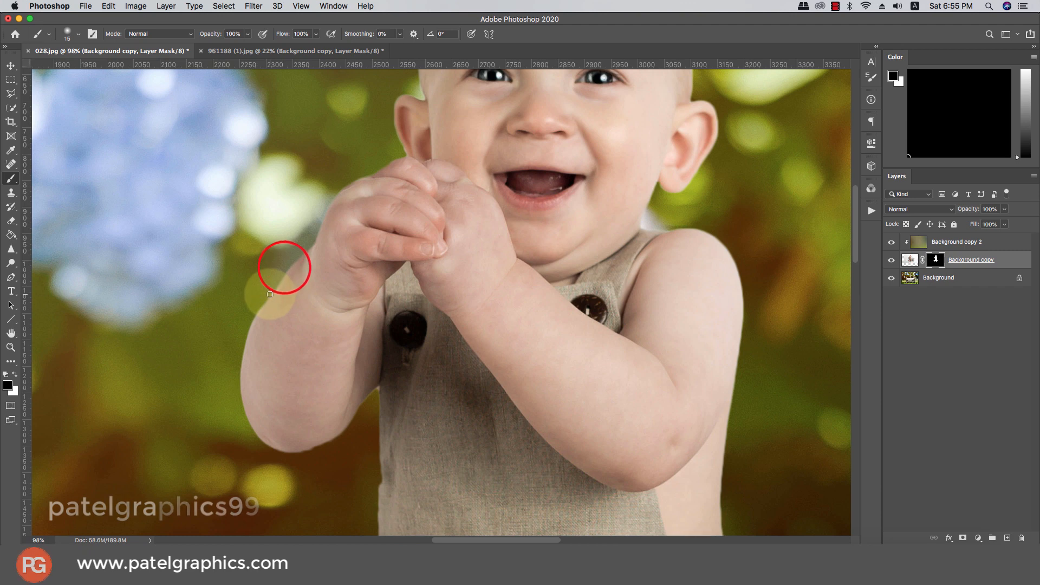
Mask the fringe down the left forearm, around the elbow and up to where the arm meets the romper.
{"action": "left_click", "coordinate": [239, 353], "text": "shift"}
{"action": "left_click", "coordinate": [236, 380], "text": "shift"}
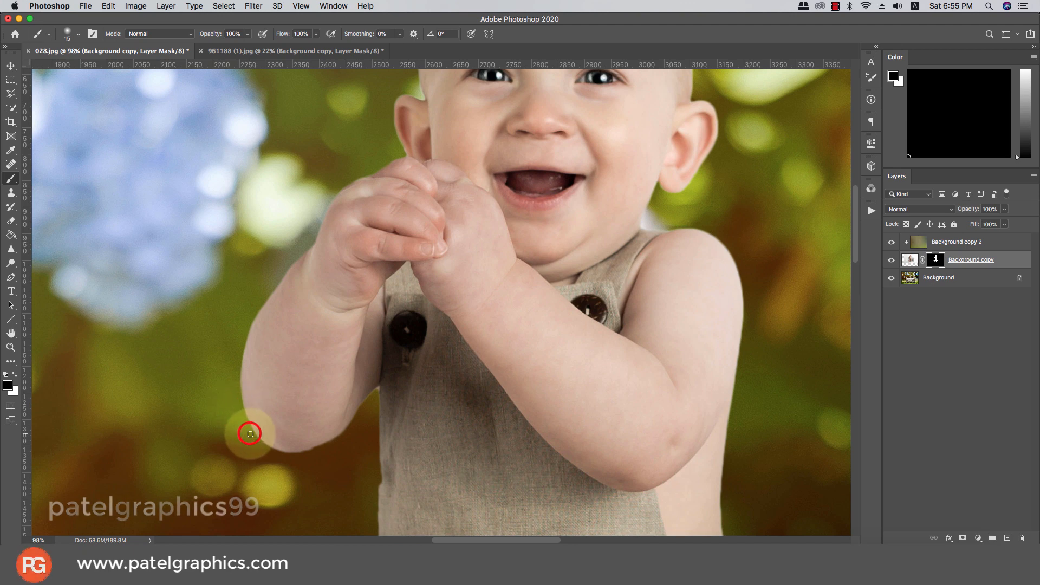
{"action": "left_click", "coordinate": [264, 447], "text": "shift"}
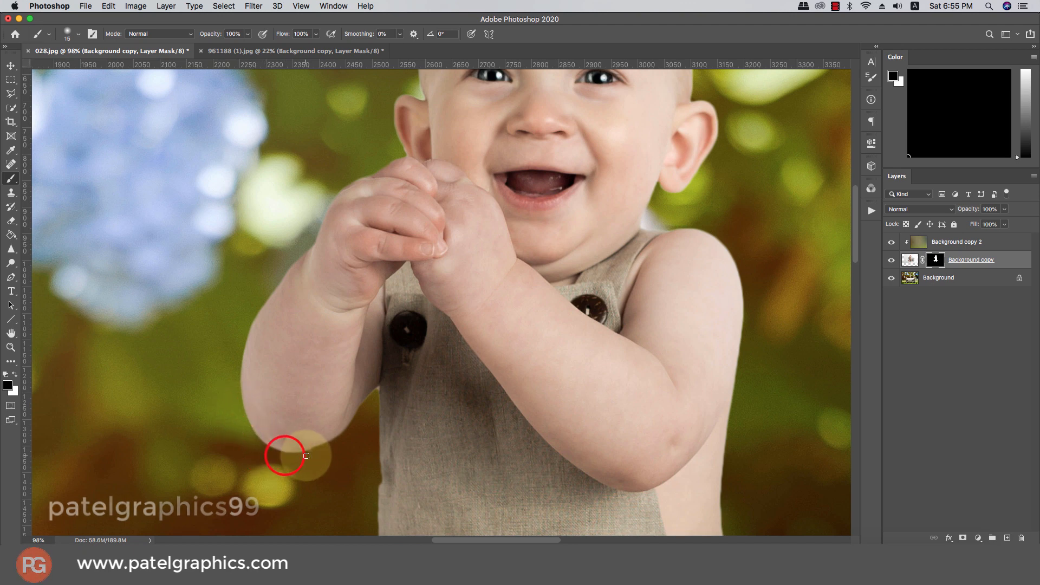
{"action": "left_click", "coordinate": [340, 438], "text": "shift"}
{"action": "left_click", "coordinate": [363, 408], "text": "shift"}
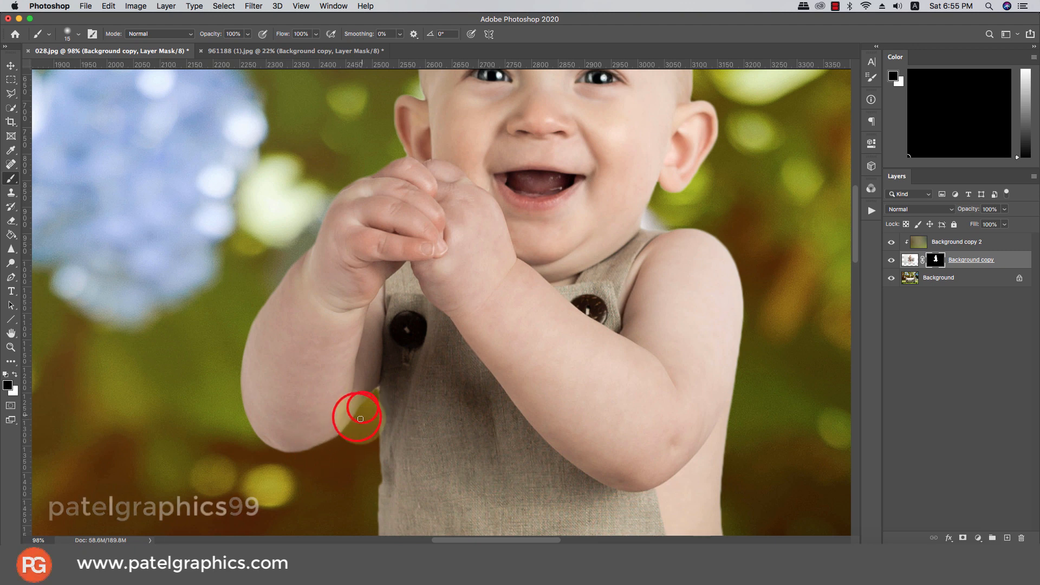
{"action": "left_click", "coordinate": [329, 442], "text": "shift"}
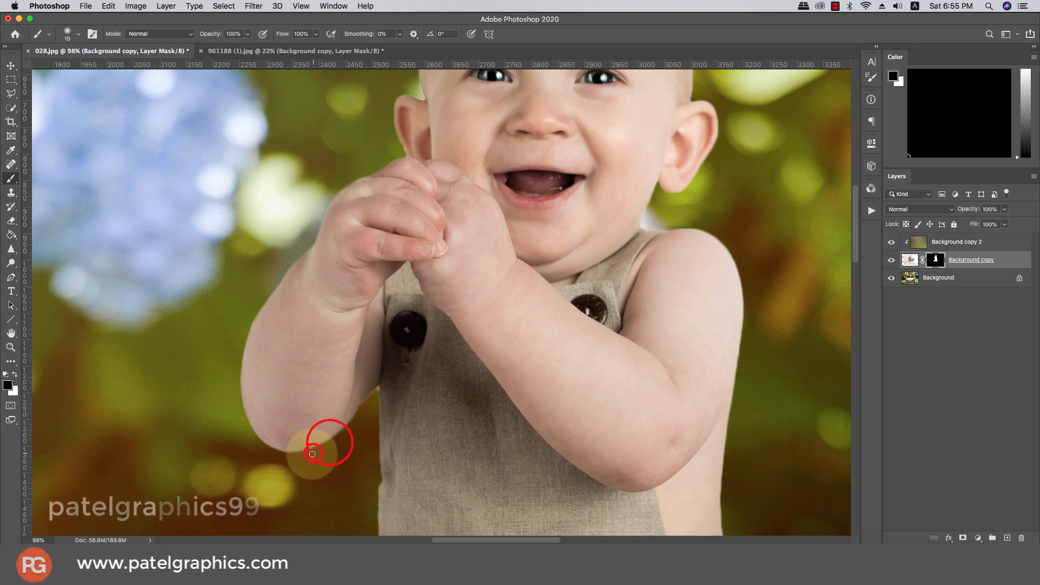
{"action": "left_click", "coordinate": [365, 400], "text": "shift"}
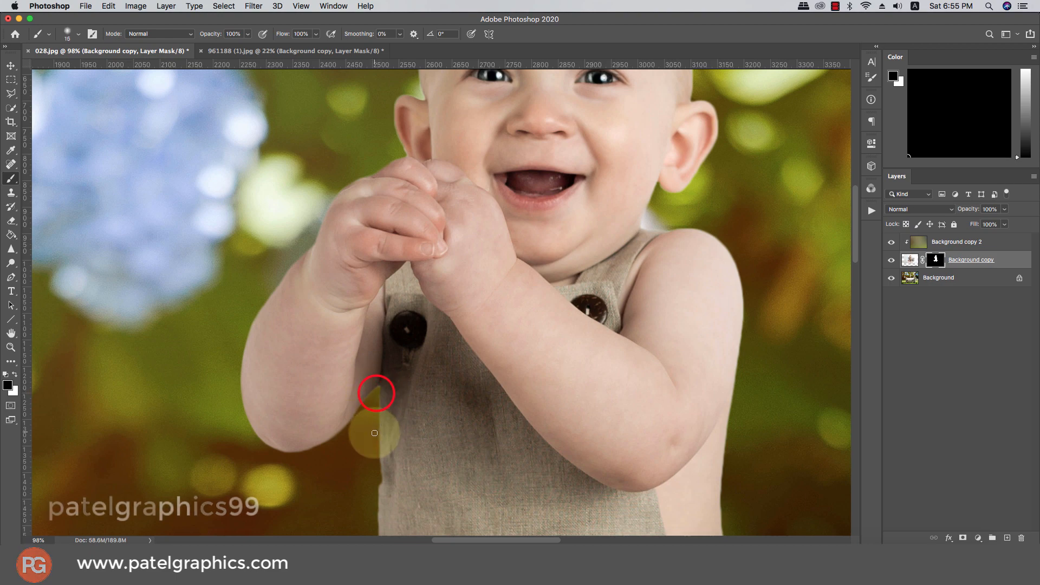
Mask the fringe down the romper's outer edge, from below the raised forearm to the hip.
{"action": "scroll", "coordinate": [376, 435], "scroll_direction": "down", "scroll_amount": 5}
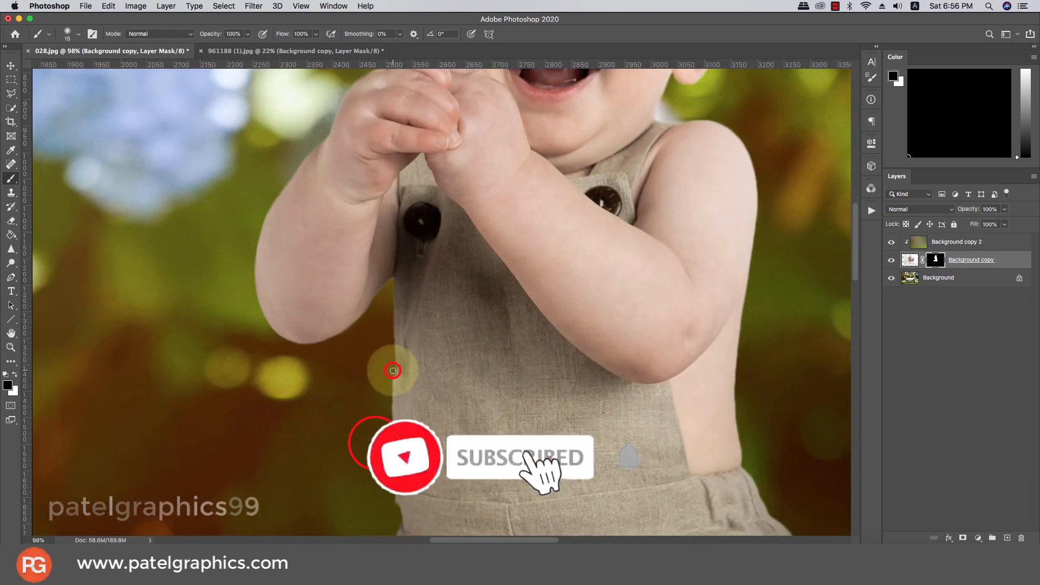
{"action": "scroll", "coordinate": [391, 374], "scroll_direction": "down", "scroll_amount": 6}
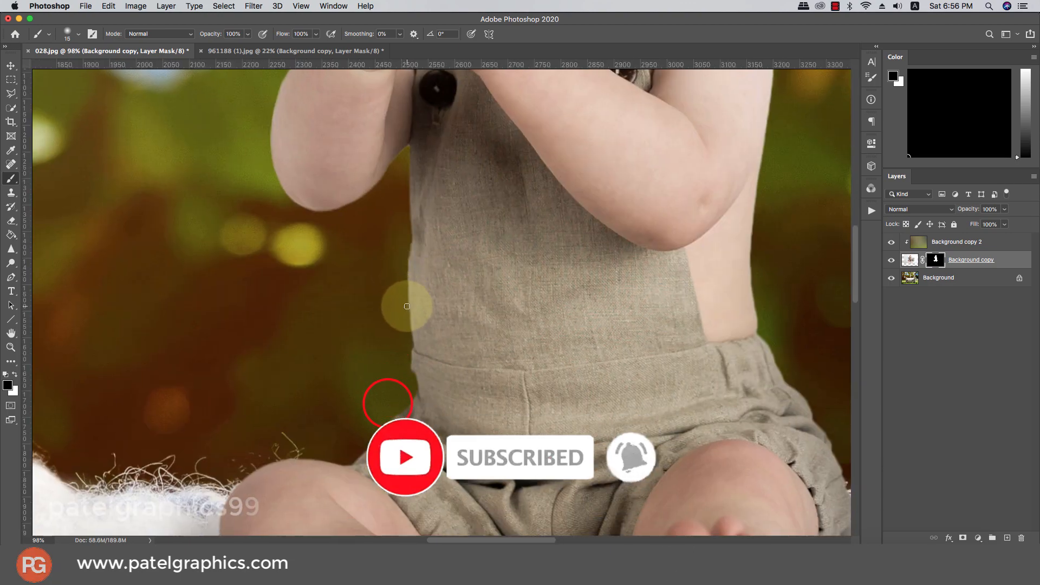
{"action": "left_click", "coordinate": [410, 341]}
{"action": "left_click", "coordinate": [408, 356]}
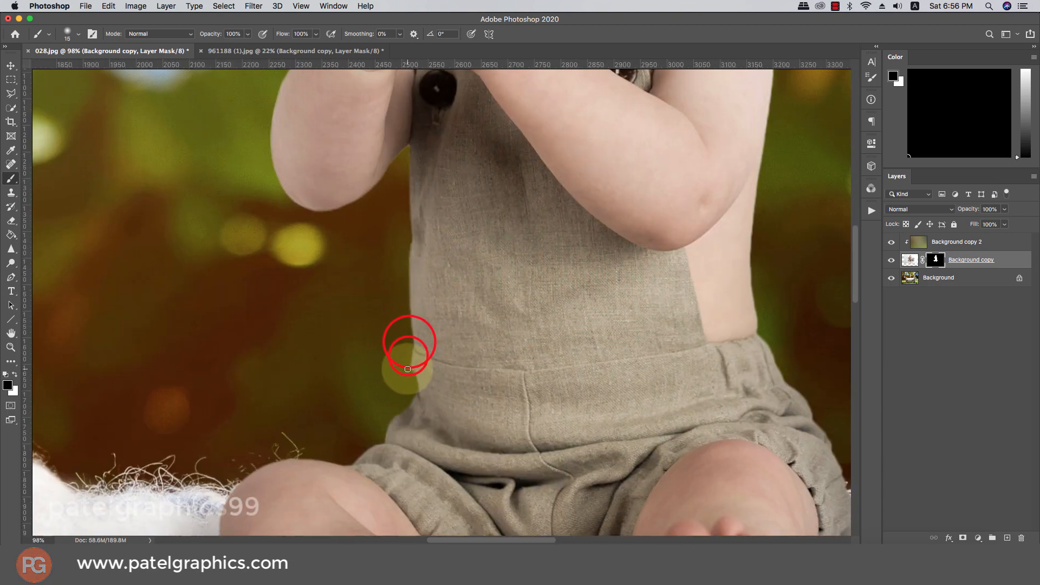
{"action": "left_click", "coordinate": [376, 428]}
Mask the fringe along the shorts' leg opening and over the top of the baby's bent knee.
{"action": "scroll", "coordinate": [400, 325], "scroll_direction": "down", "scroll_amount": 6}
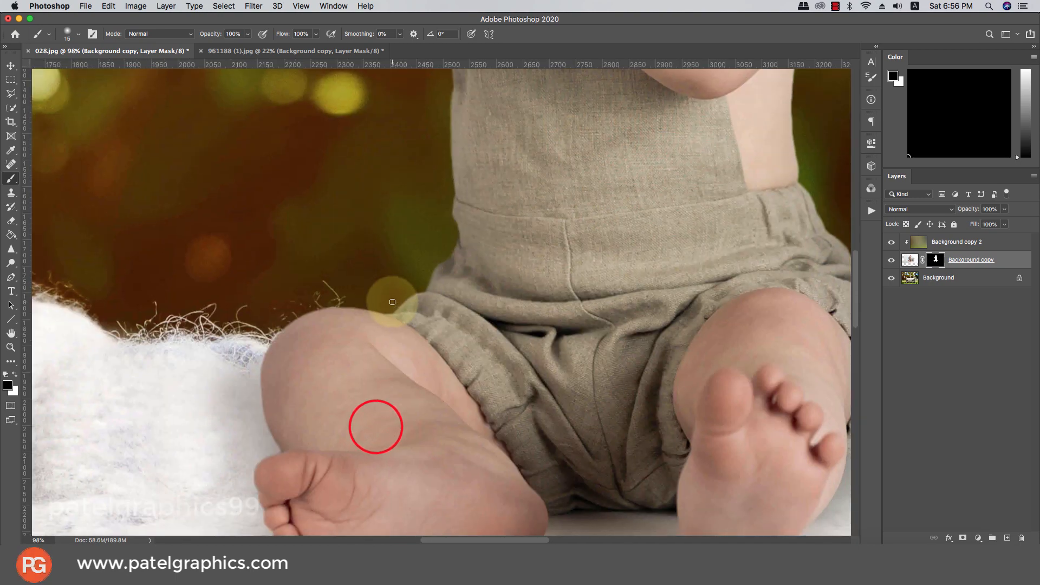
{"action": "left_click", "coordinate": [380, 309]}
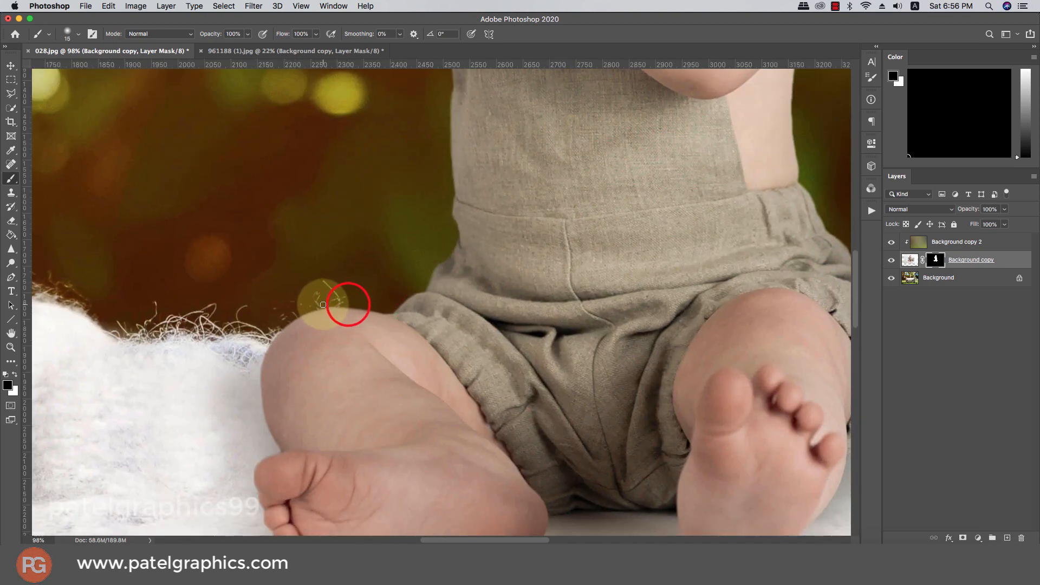
{"action": "left_click_drag", "start_coordinate": [314, 308], "coordinate": [295, 313]}
Mask the fringe on the opposite side, from the waist along the bare torso and up the outer arm to the shoulder.
{"action": "left_click_drag", "start_coordinate": [373, 298], "coordinate": [273, 260]}
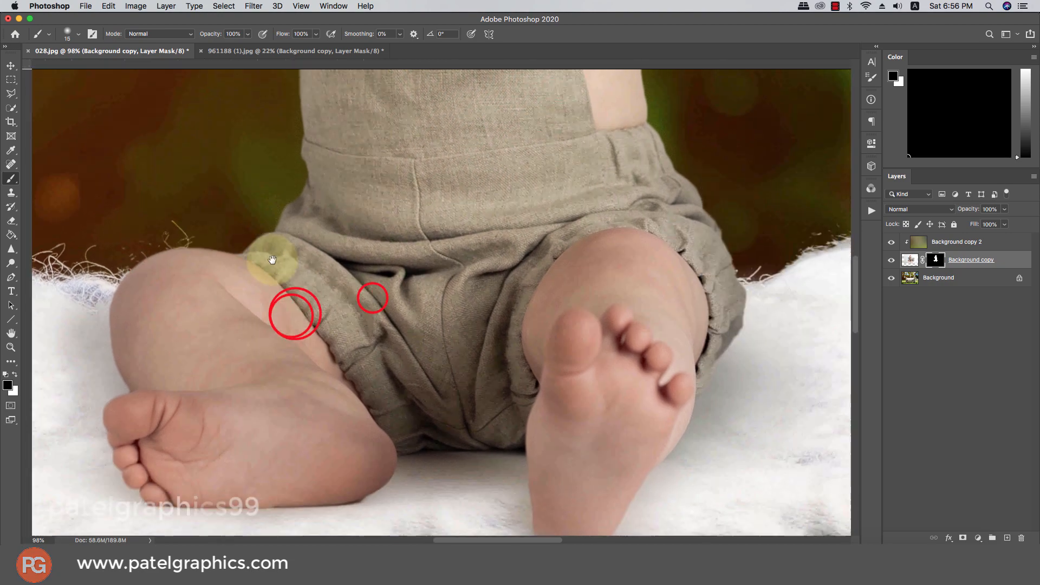
{"action": "left_click_drag", "start_coordinate": [687, 211], "coordinate": [685, 379]}
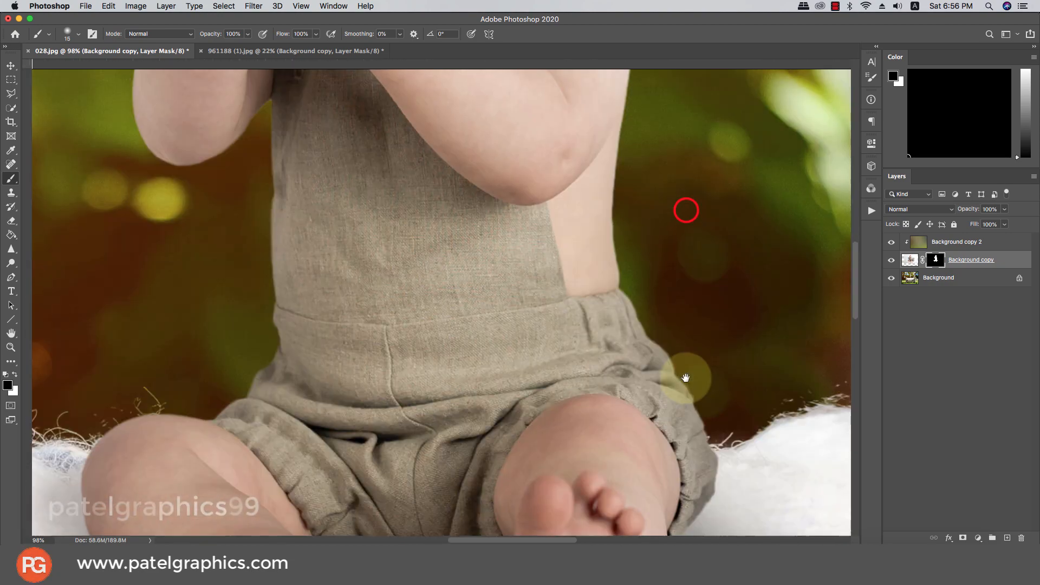
{"action": "left_click_drag", "start_coordinate": [610, 207], "coordinate": [615, 282]}
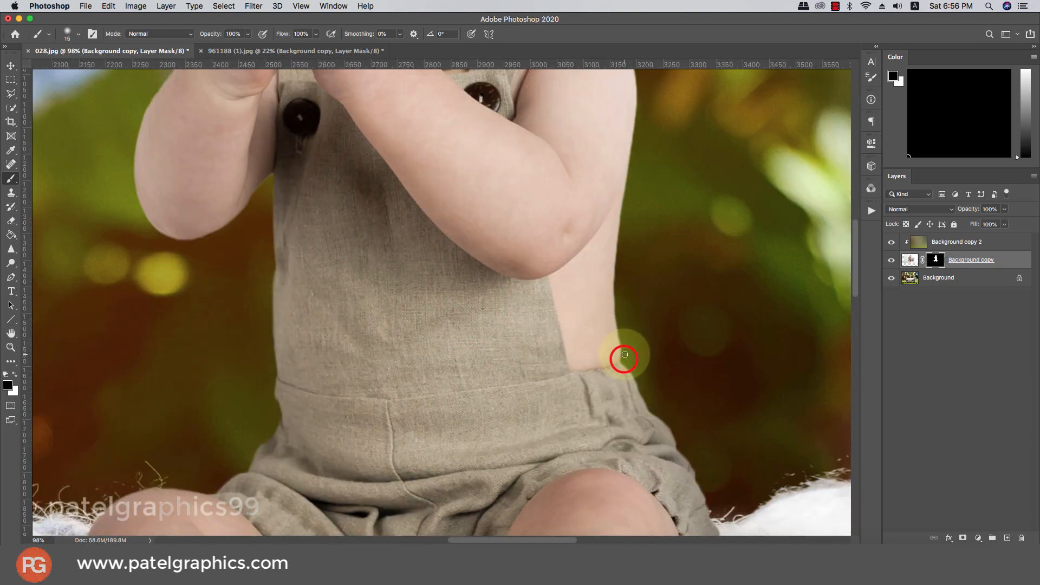
{"action": "mouse_move", "coordinate": [624, 346]}
{"action": "left_mouse_down"}
{"action": "mouse_move", "coordinate": [614, 299]}
{"action": "mouse_move", "coordinate": [594, 480]}
{"action": "left_mouse_up"}
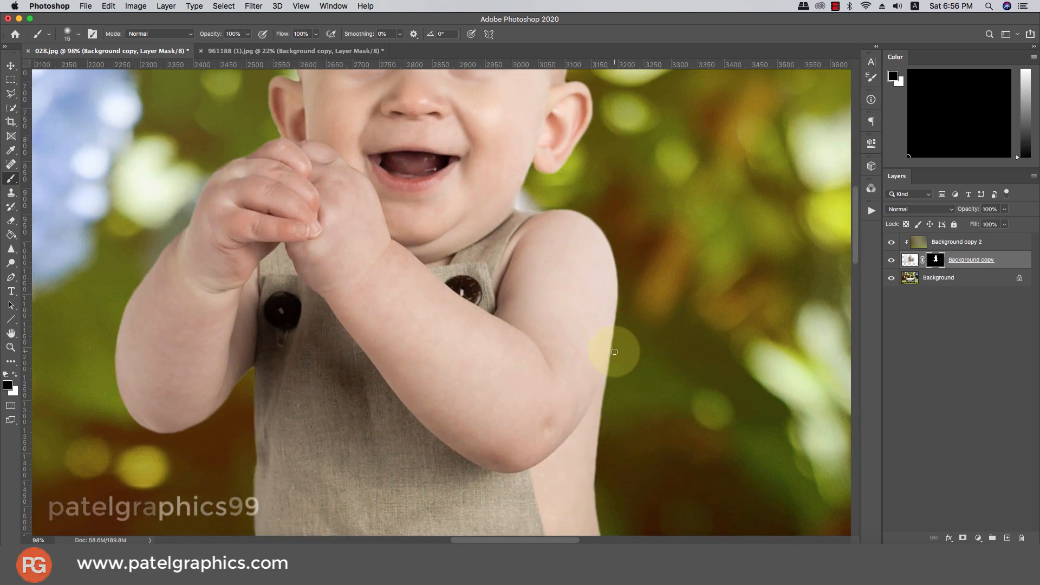
{"action": "mouse_move", "coordinate": [614, 352]}
{"action": "left_mouse_down"}
{"action": "mouse_move", "coordinate": [618, 258]}
{"action": "mouse_move", "coordinate": [610, 234]}
{"action": "mouse_move", "coordinate": [572, 199]}
{"action": "left_mouse_up"}
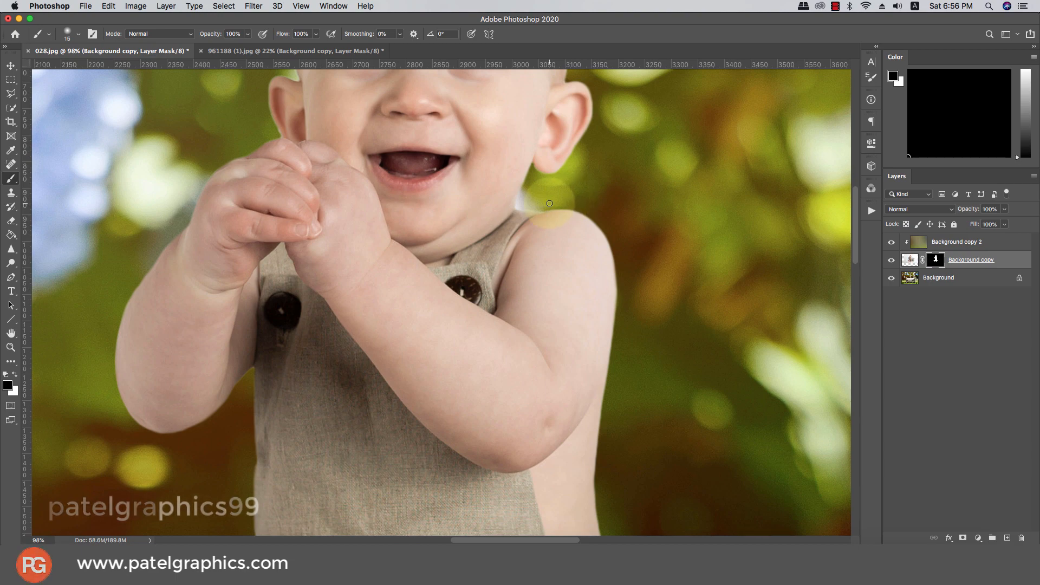
Add a new layer above the baby cut-out and clip it to the cut-out.
{"action": "scroll", "coordinate": [553, 209], "scroll_direction": "down", "scroll_amount": 10}
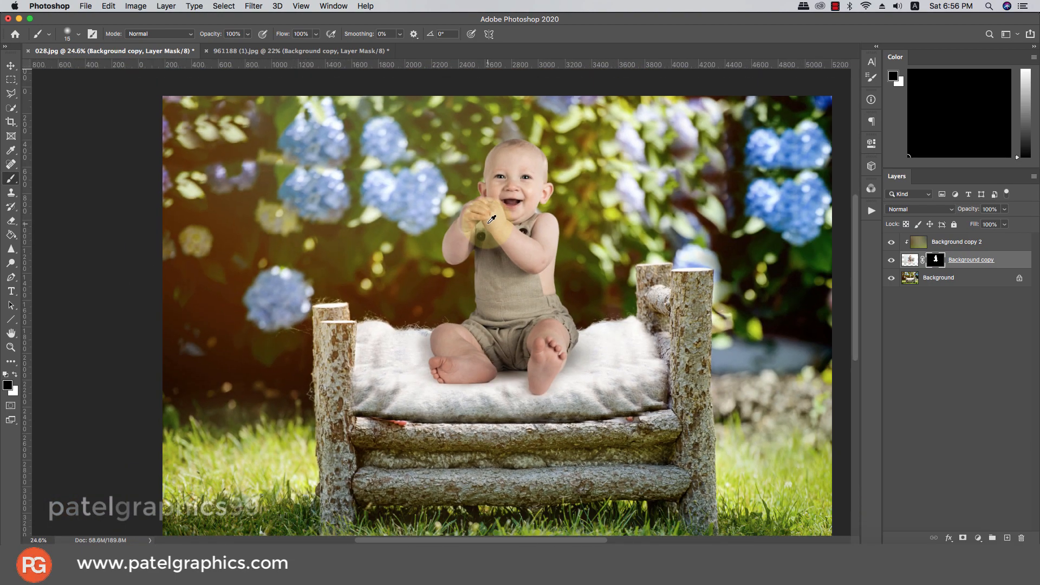
{"action": "key", "text": "super+0"}
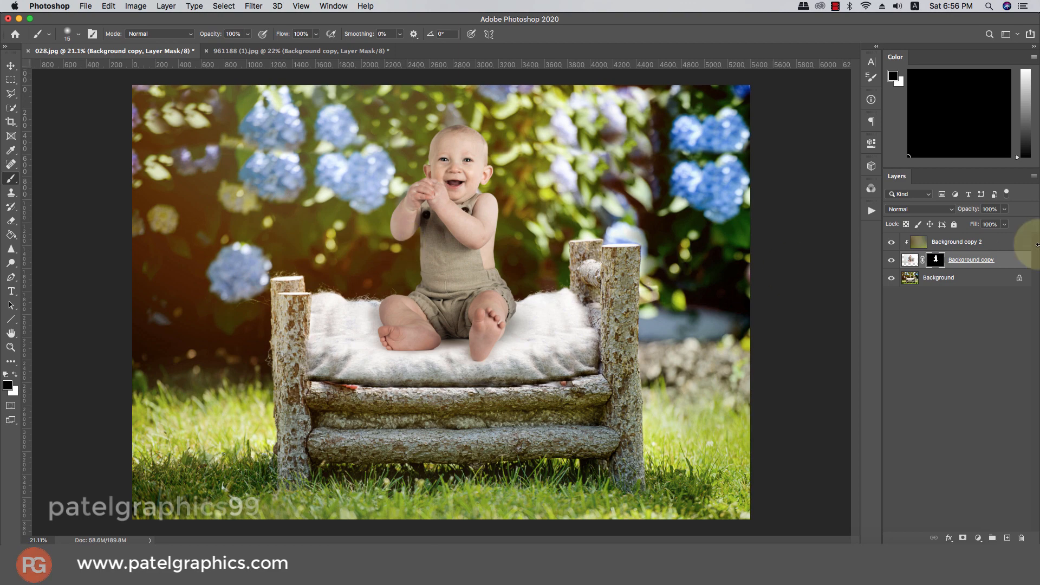
{"action": "left_click", "coordinate": [982, 275]}
{"action": "left_click", "coordinate": [1007, 538]}
{"action": "key", "text": "super+alt+g"}
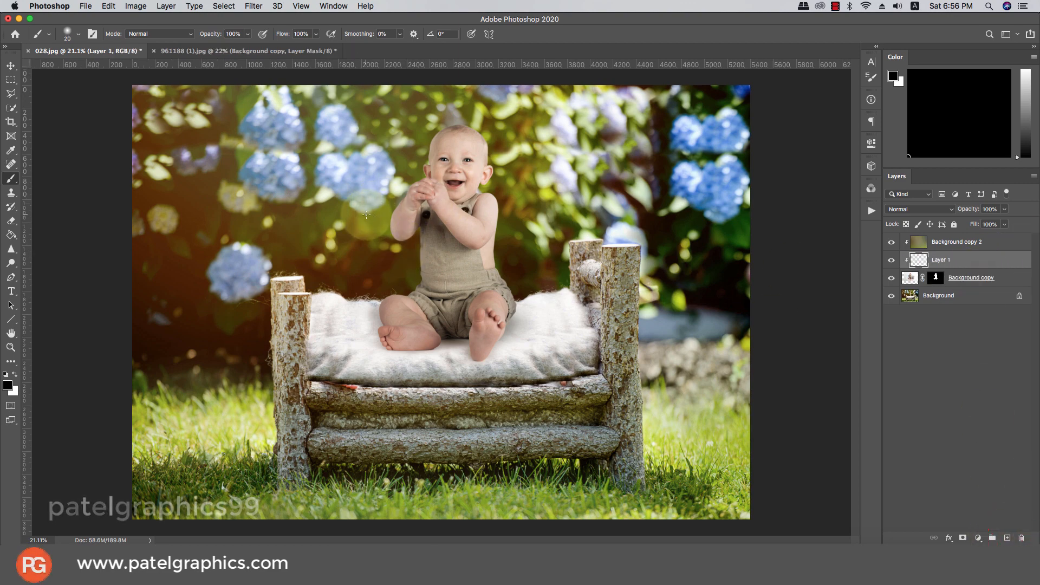
Set the brush size to 700 px.
{"action": "key", "text": "bracketright"}
{"action": "key", "text": "bracketright"}
{"action": "key", "text": "bracketright"}
{"action": "key", "text": "bracketright"}
{"action": "key", "text": "bracketright"}
{"action": "key", "text": "bracketright"}
{"action": "key", "text": "bracketright"}
{"action": "key", "text": "bracketright"}
{"action": "key", "text": "bracketright"}
{"action": "key", "text": "bracketright"}
{"action": "key", "text": "bracketright"}
{"action": "key", "text": "bracketright"}
{"action": "key", "text": "bracketright"}
{"action": "key", "text": "bracketright"}
{"action": "key", "text": "bracketright"}
{"action": "key", "text": "bracketright"}
{"action": "key", "text": "bracketright"}
{"action": "key", "text": "bracketright"}
{"action": "key", "text": "bracketright"}
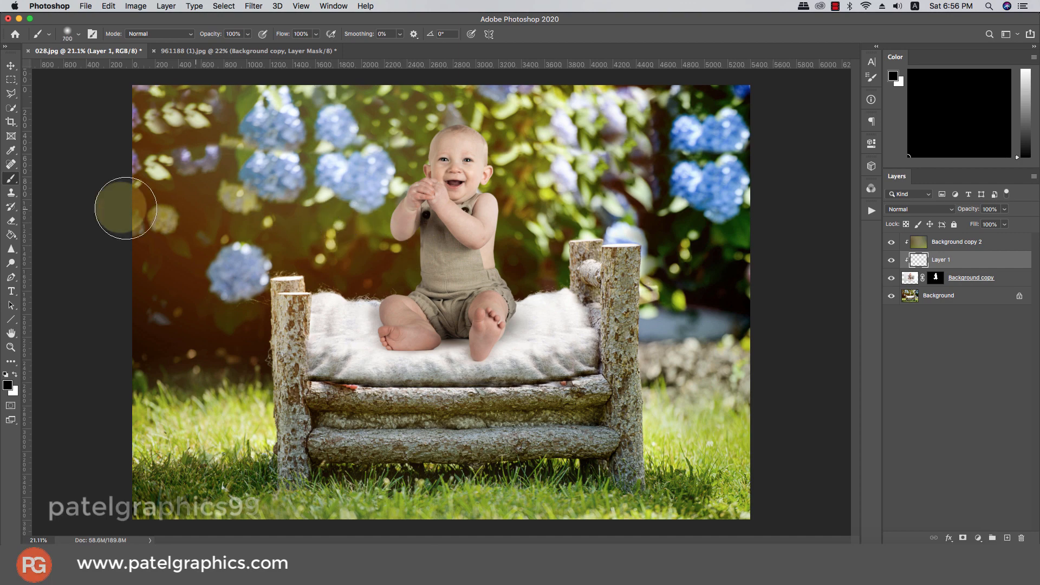
Set the foreground colour to golden yellow ffcd1e, starting from a yellow sampled in the background.
{"action": "left_click", "coordinate": [15, 373]}
{"action": "left_click", "coordinate": [8, 385]}
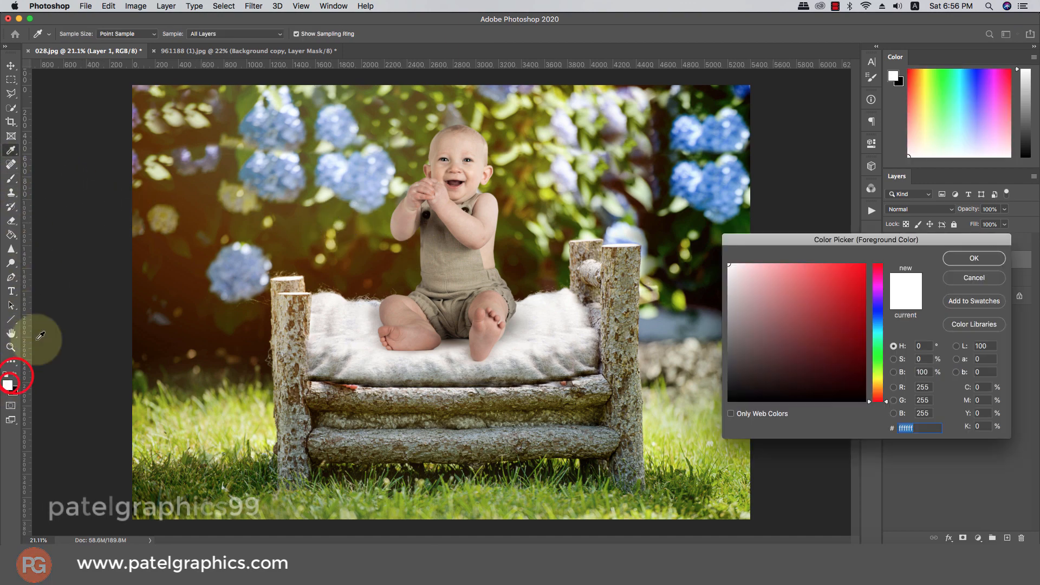
{"action": "left_click", "coordinate": [300, 221]}
{"action": "left_click", "coordinate": [331, 234]}
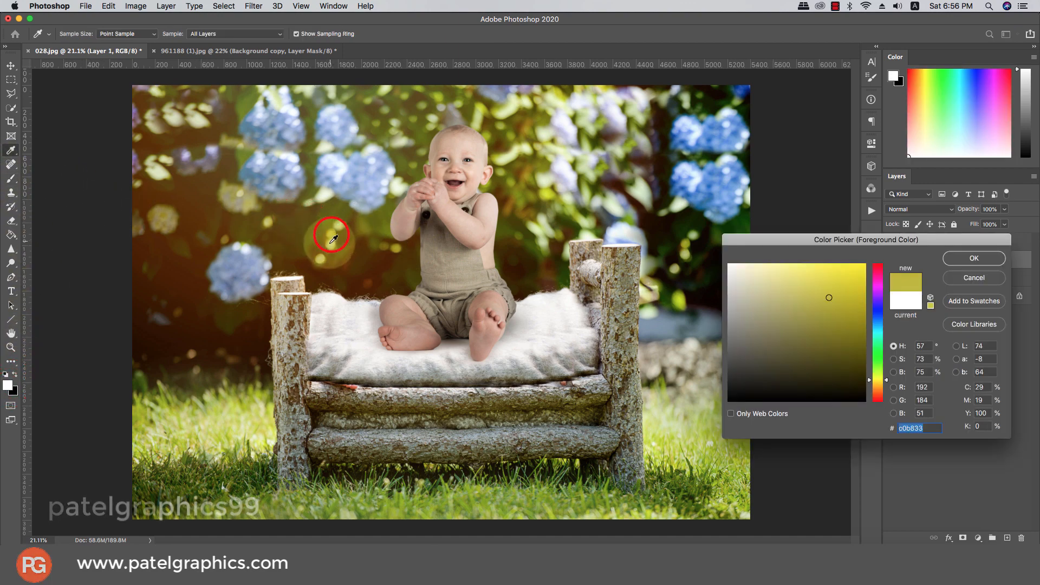
{"action": "left_click", "coordinate": [848, 286]}
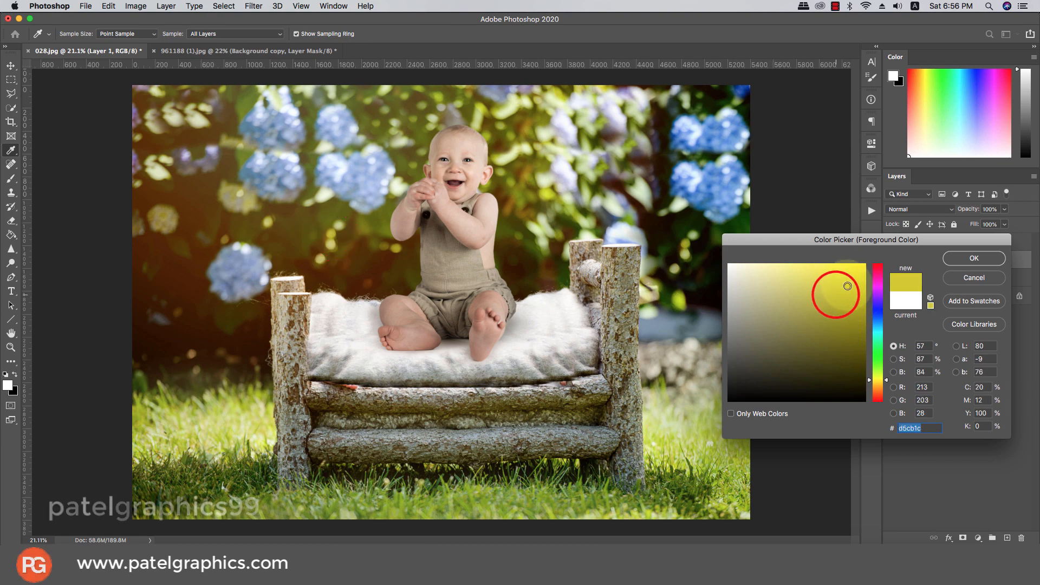
{"action": "left_click", "coordinate": [878, 383]}
{"action": "left_click", "coordinate": [848, 276]}
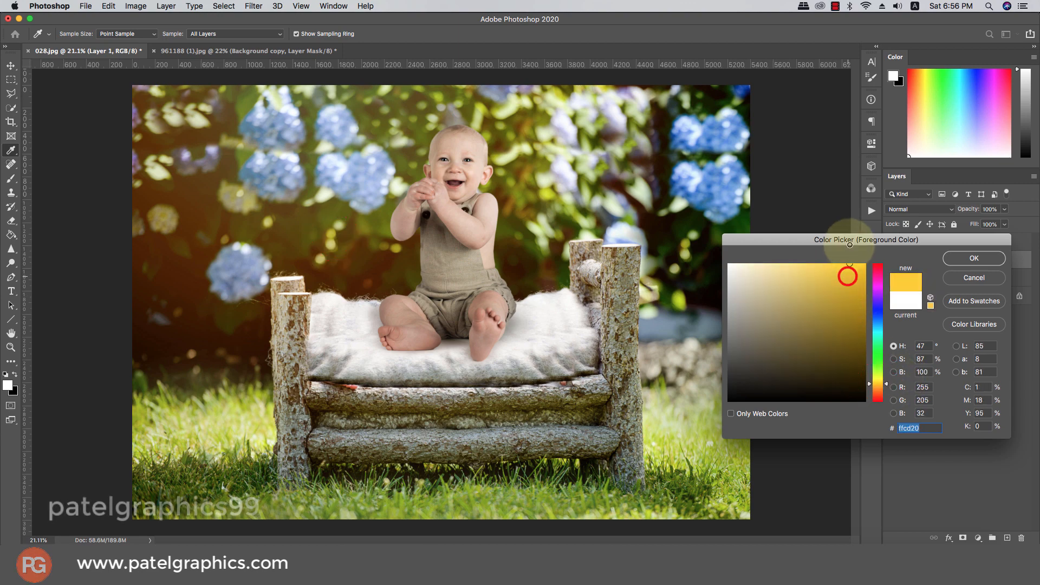
{"action": "left_click", "coordinate": [962, 259]}
Try golden yellow brush light along the baby's side facing the blue flowers with Screen blending, and undo it.
{"action": "key", "text": "b"}
{"action": "mouse_move", "coordinate": [364, 223]}
{"action": "left_mouse_down"}
{"action": "mouse_move", "coordinate": [359, 244]}
{"action": "mouse_move", "coordinate": [387, 264]}
{"action": "left_mouse_up"}
{"action": "left_click", "coordinate": [387, 264]}
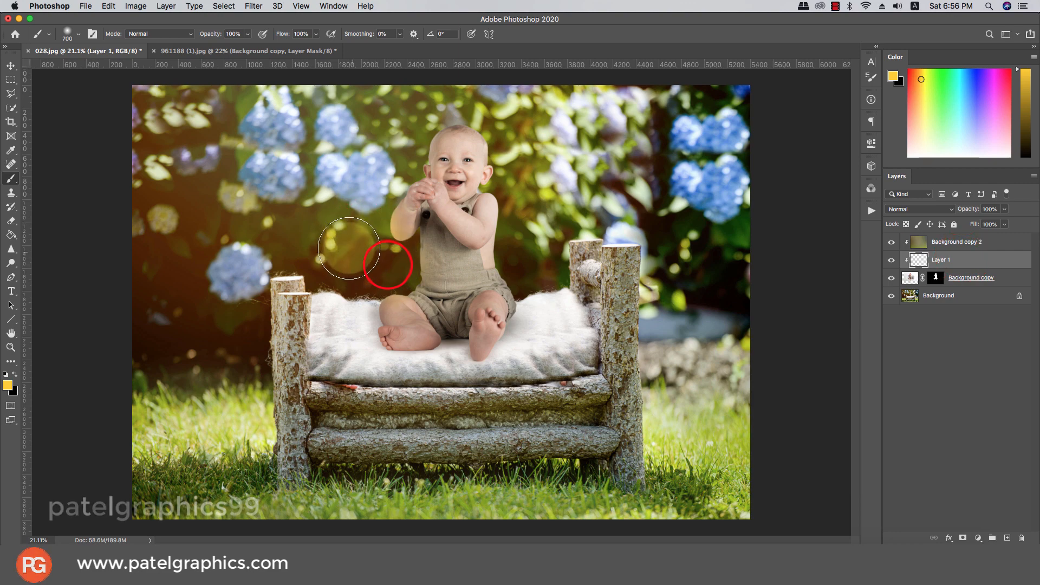
{"action": "left_click", "coordinate": [392, 144]}
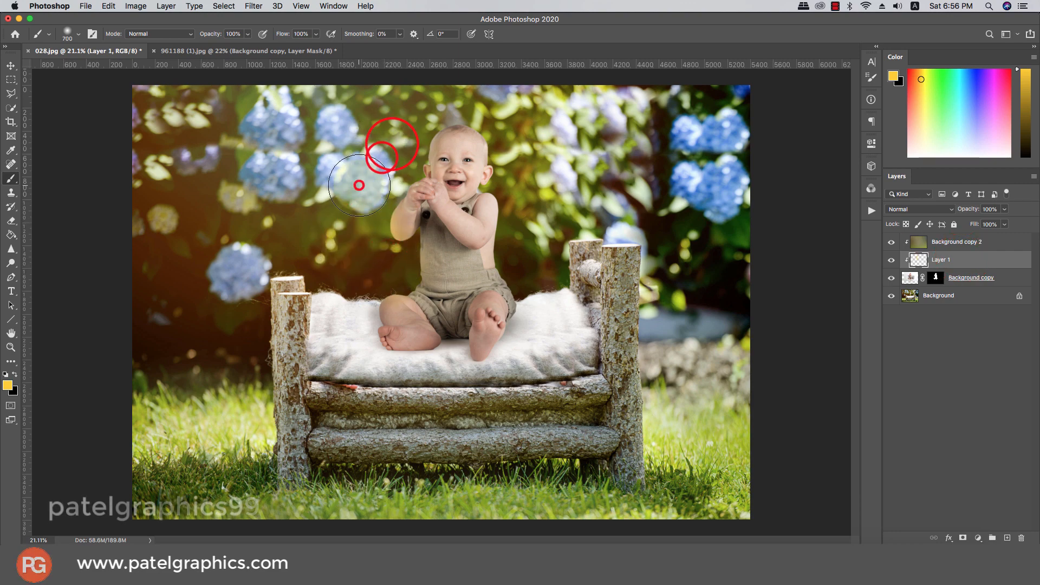
{"action": "left_click", "coordinate": [361, 195]}
{"action": "left_click", "coordinate": [929, 208]}
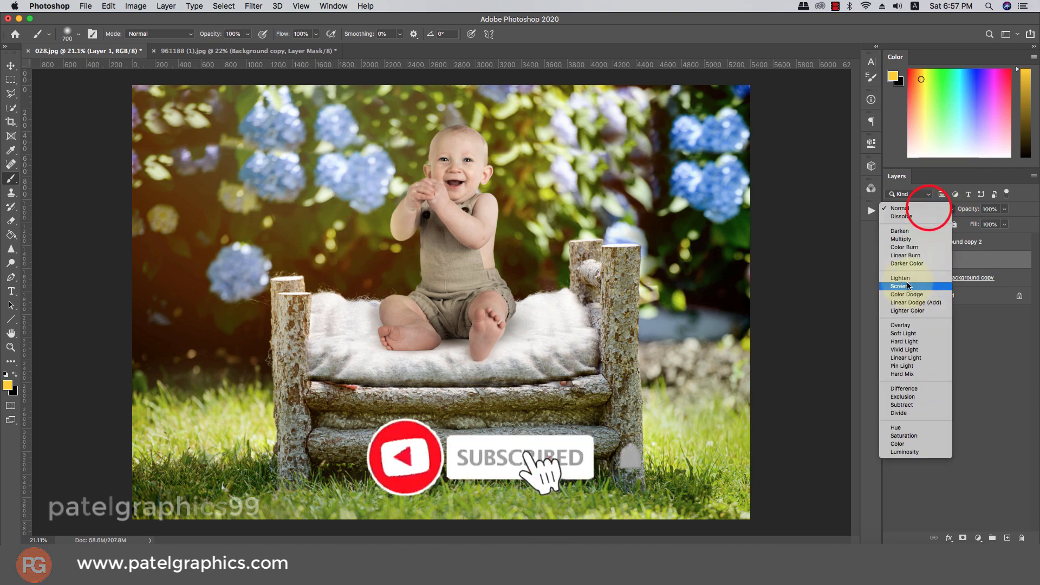
{"action": "left_click", "coordinate": [914, 287]}
{"action": "key", "text": "super+z"}
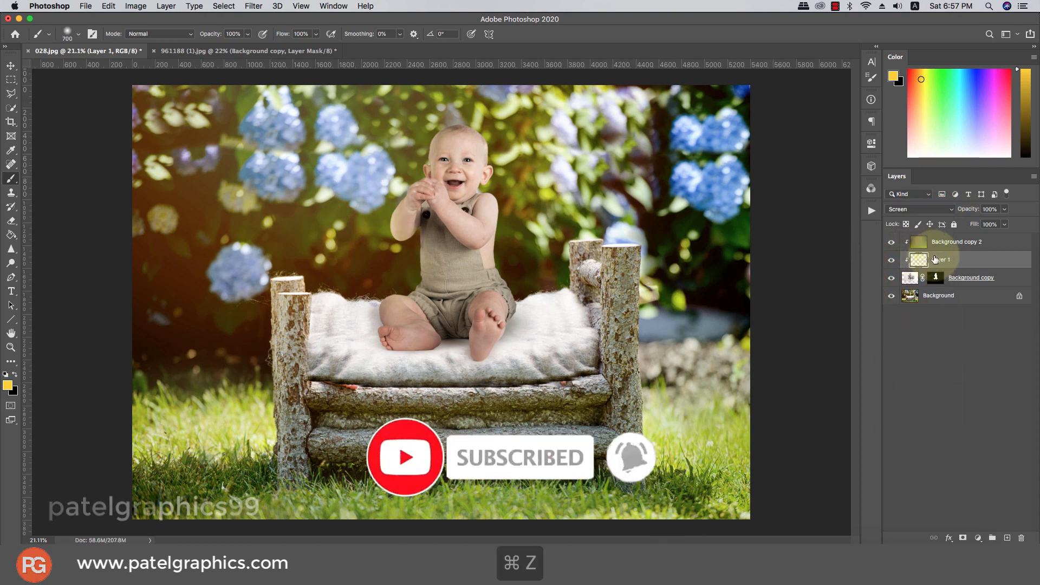
{"action": "key", "text": "super+z"}
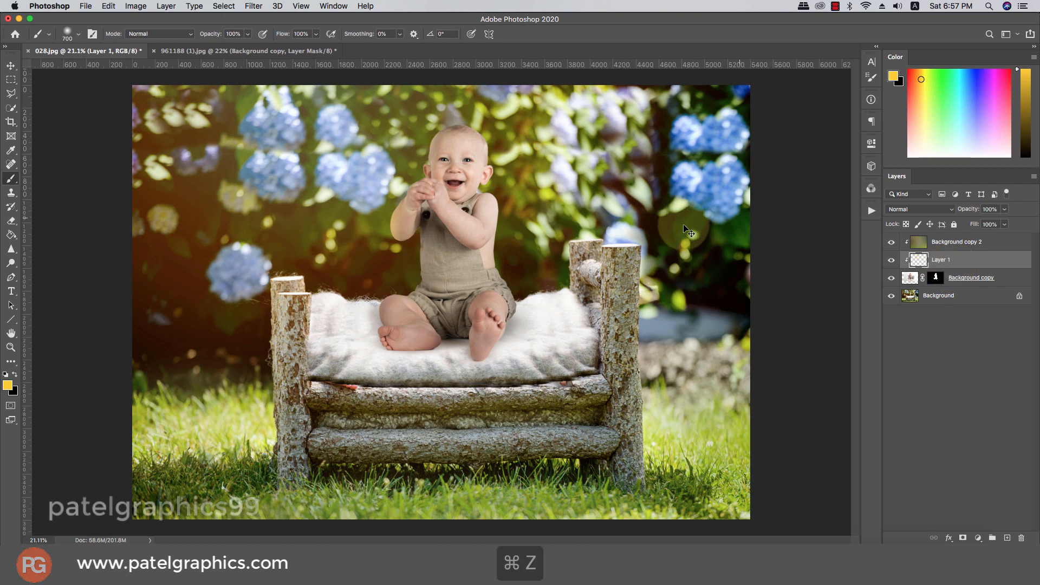
Set the foreground colour to a bright orange based on the brown sampled from the background beside the baby.
{"action": "left_click", "coordinate": [7, 385]}
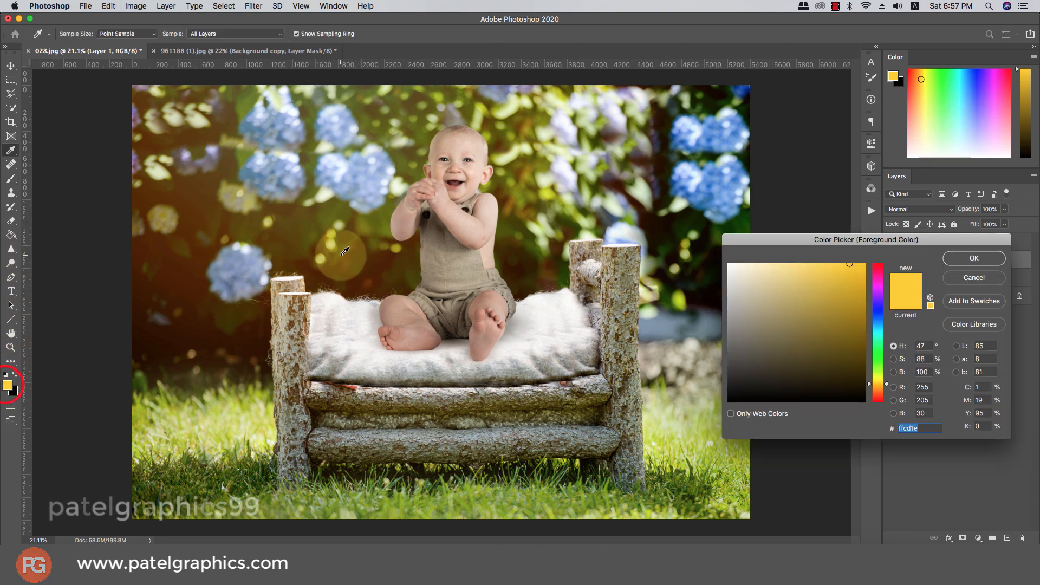
{"action": "left_click", "coordinate": [367, 278]}
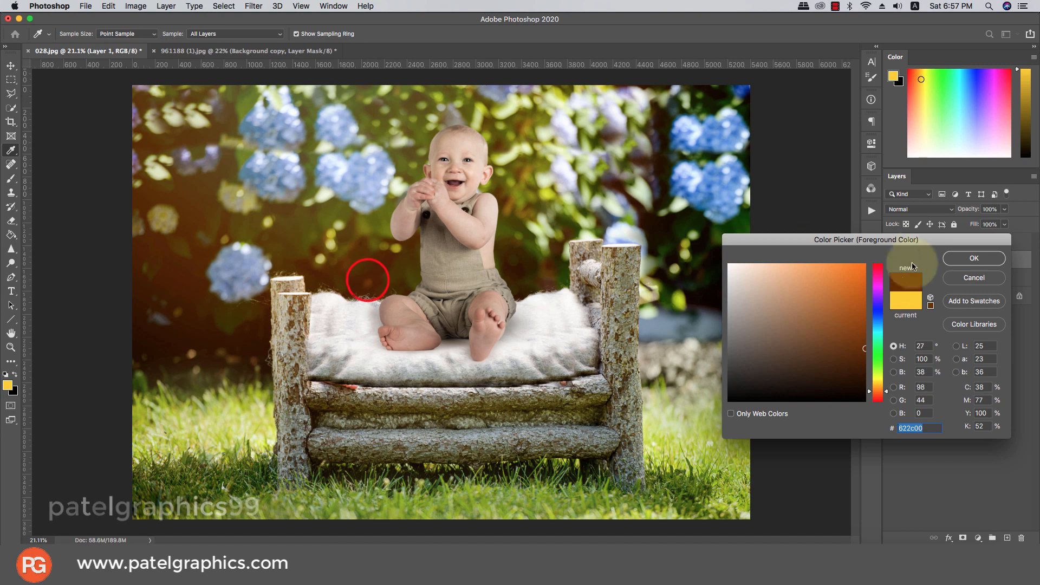
{"action": "left_click", "coordinate": [959, 259]}
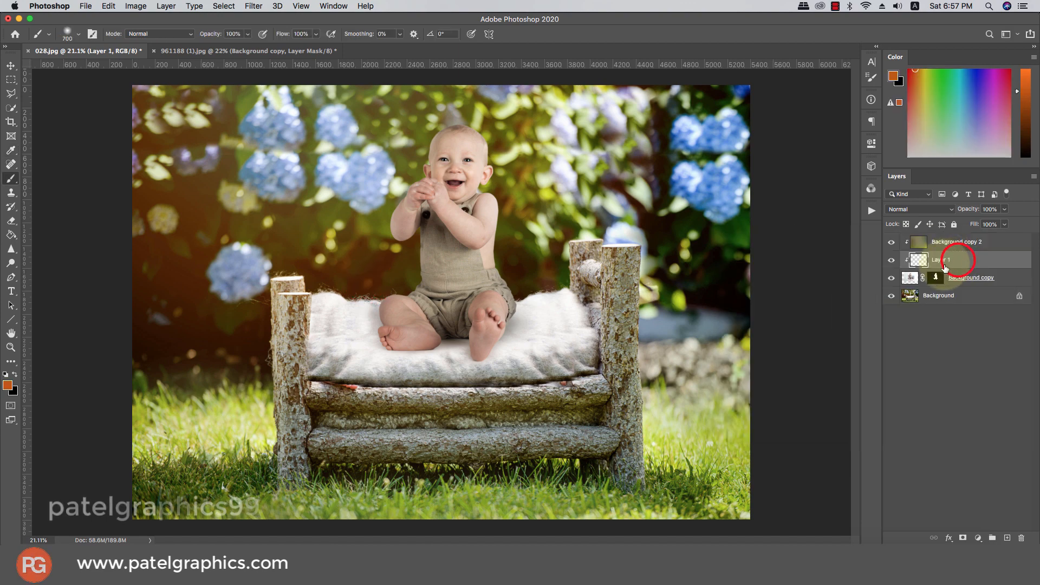
Paint soft orange light on the clipped layer along the baby's hands, arm, romper edge and bent knee.
{"action": "key", "text": "b"}
{"action": "left_click", "coordinate": [371, 183]}
{"action": "left_click", "coordinate": [359, 224]}
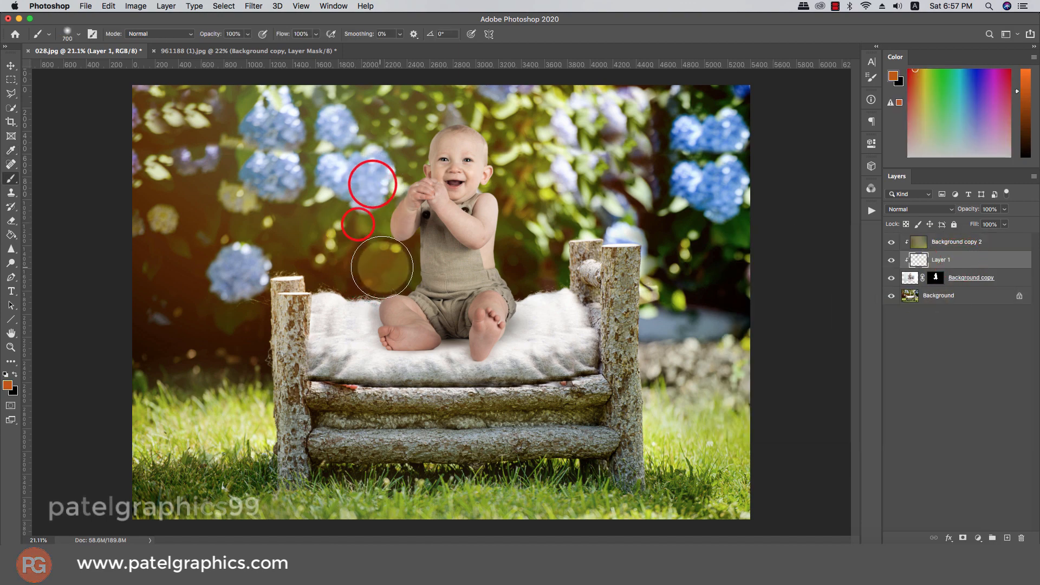
{"action": "left_click", "coordinate": [388, 265]}
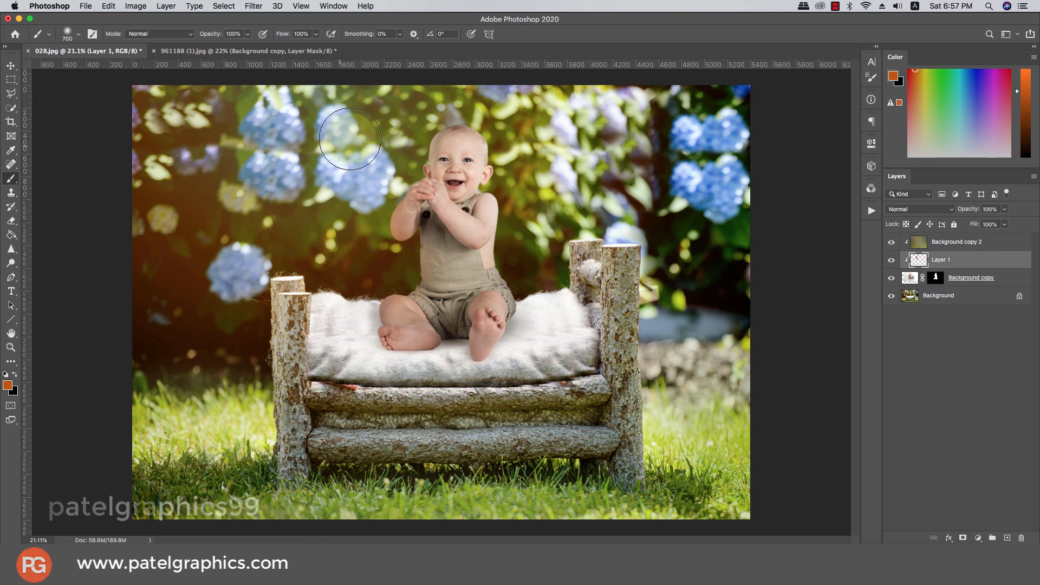
{"action": "left_click", "coordinate": [355, 215]}
{"action": "left_click", "coordinate": [355, 237]}
{"action": "left_click", "coordinate": [346, 279]}
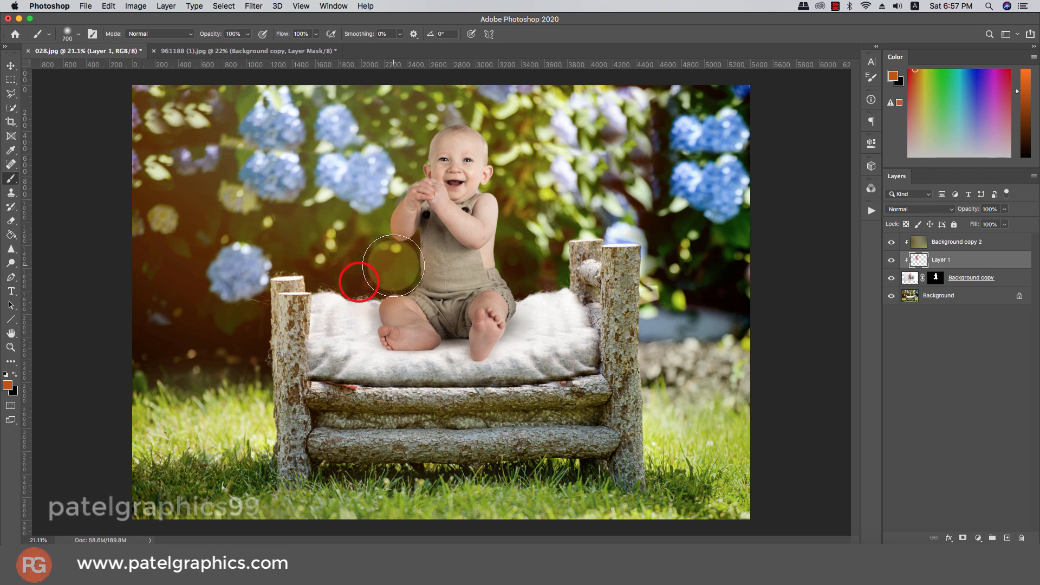
{"action": "left_click", "coordinate": [394, 266]}
Set the orange light layer's blend mode to Screen and its opacity to 60%.
{"action": "left_click", "coordinate": [905, 208]}
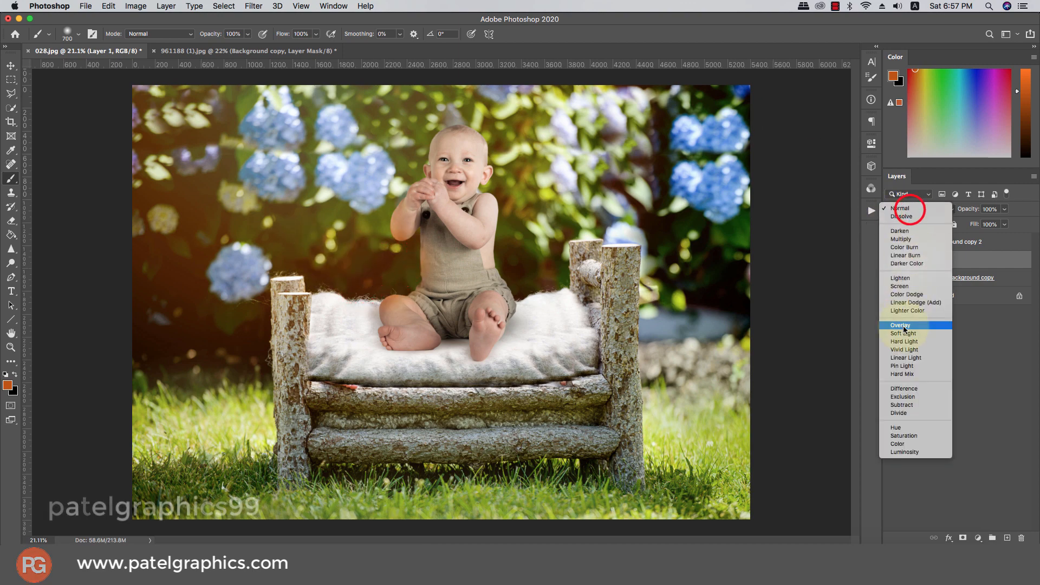
{"action": "left_click", "coordinate": [901, 287]}
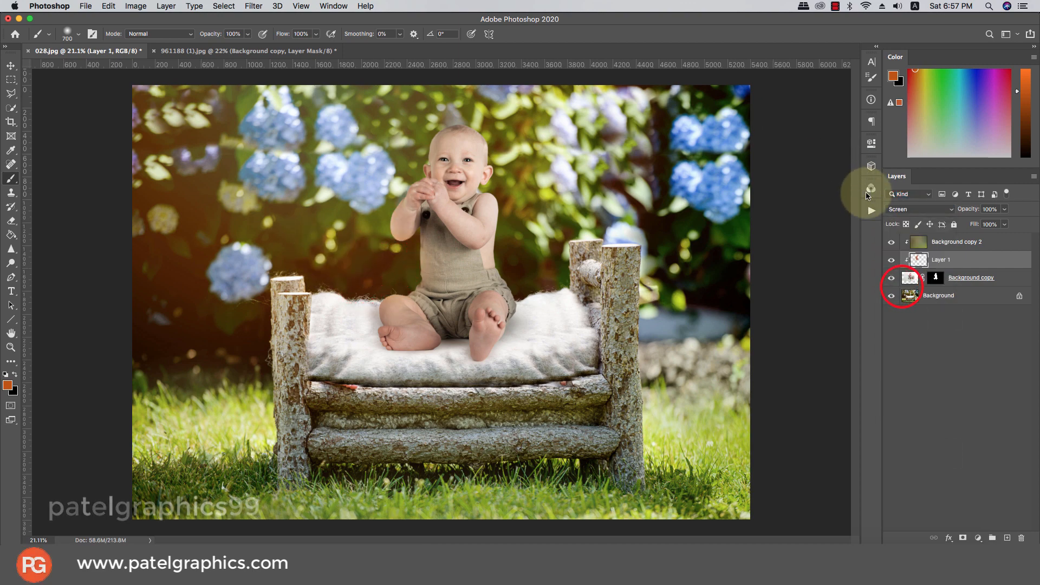
{"action": "left_click", "coordinate": [1005, 209]}
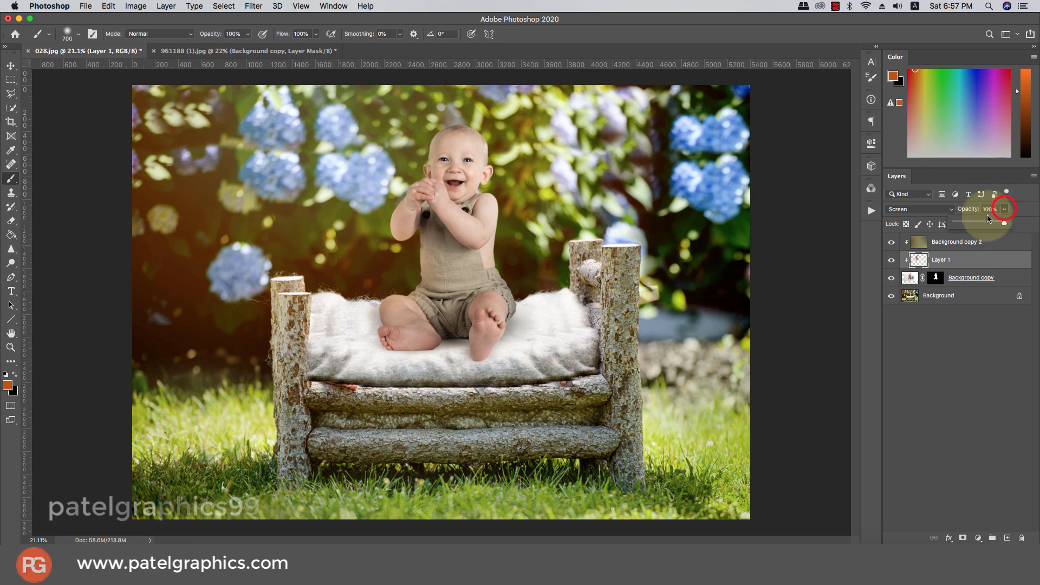
{"action": "left_click_drag", "start_coordinate": [1006, 222], "coordinate": [970, 225]}
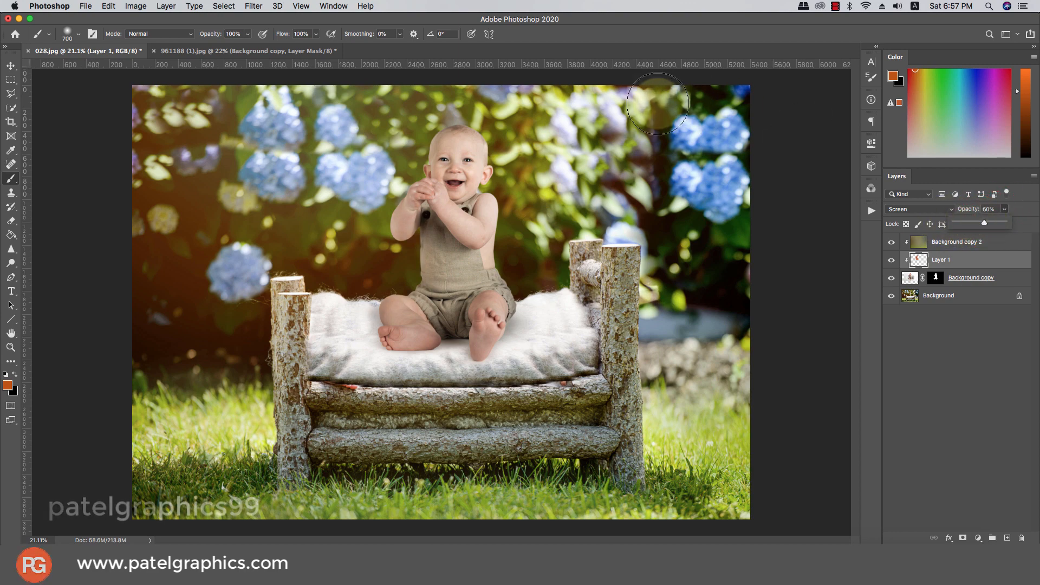
Add a Color Lookup adjustment layer directly above the Background copy 2 layer.
{"action": "scroll", "coordinate": [526, 255], "scroll_direction": "down", "scroll_amount": 5}
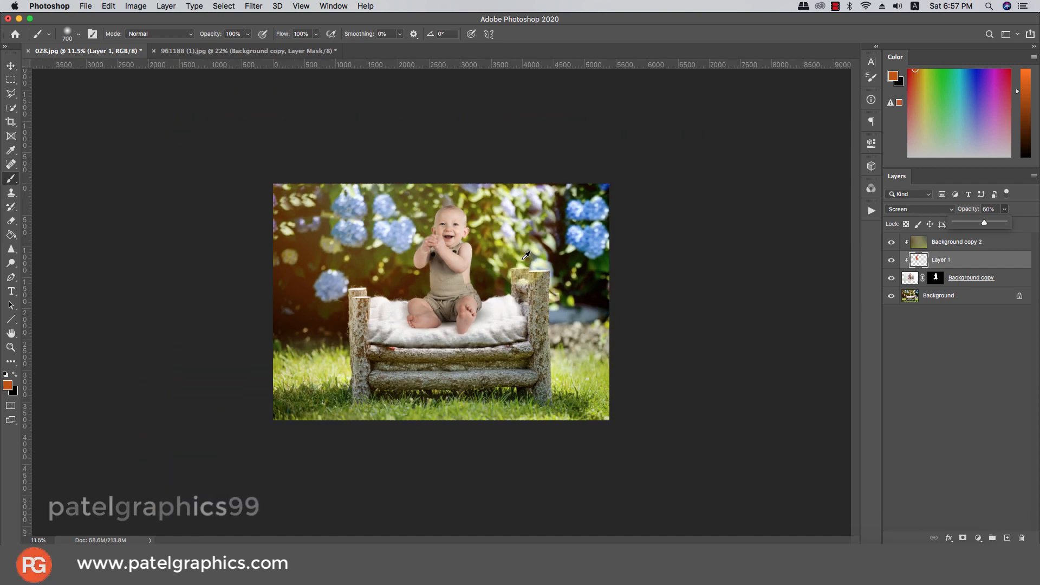
{"action": "scroll", "coordinate": [525, 256], "scroll_direction": "up", "scroll_amount": 3}
{"action": "left_click", "coordinate": [1011, 245]}
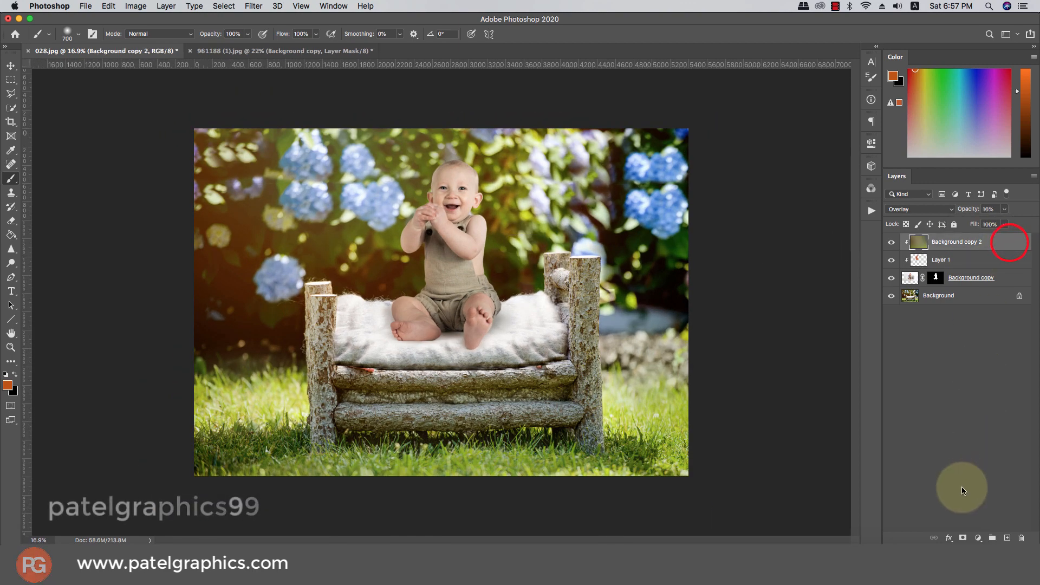
{"action": "left_click", "coordinate": [977, 538]}
{"action": "left_click", "coordinate": [979, 464]}
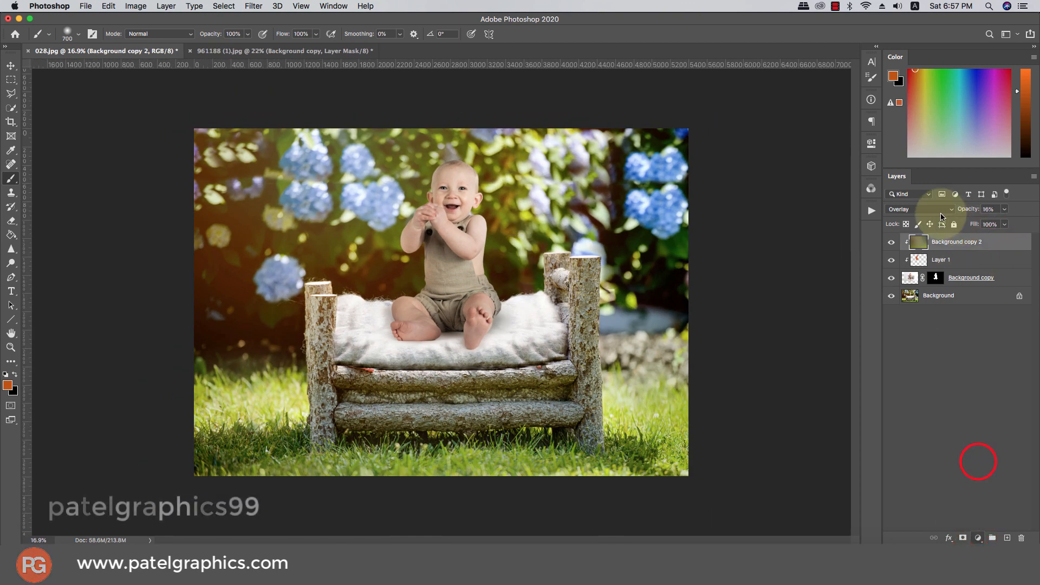
Try the 2Strip, 3Strip, Candlelight and Crisp_Warm 3D LUTs on the Color Lookup adjustment.
{"action": "left_click", "coordinate": [795, 173]}
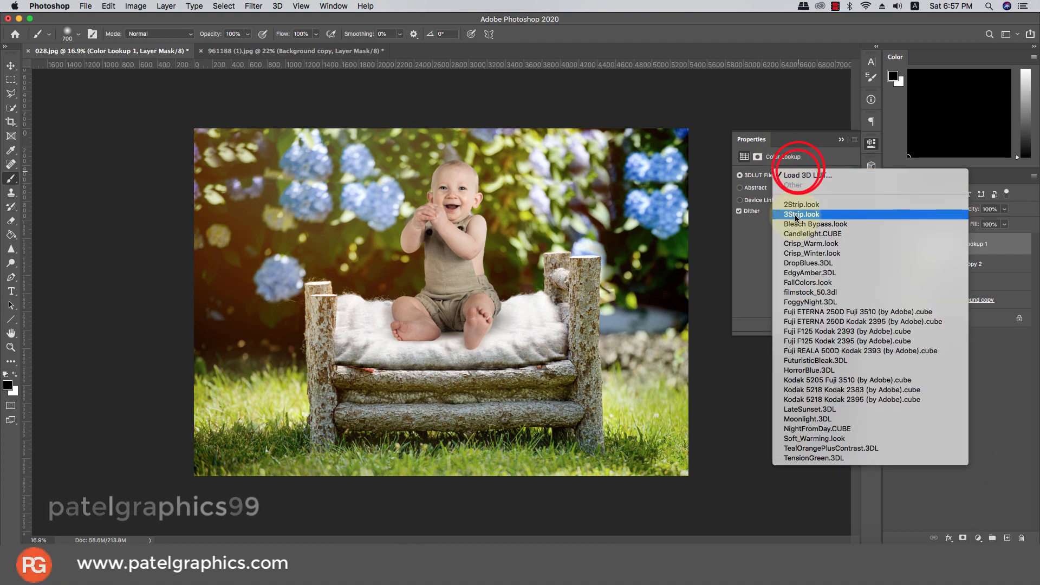
{"action": "left_click", "coordinate": [799, 204]}
{"action": "left_click", "coordinate": [795, 175]}
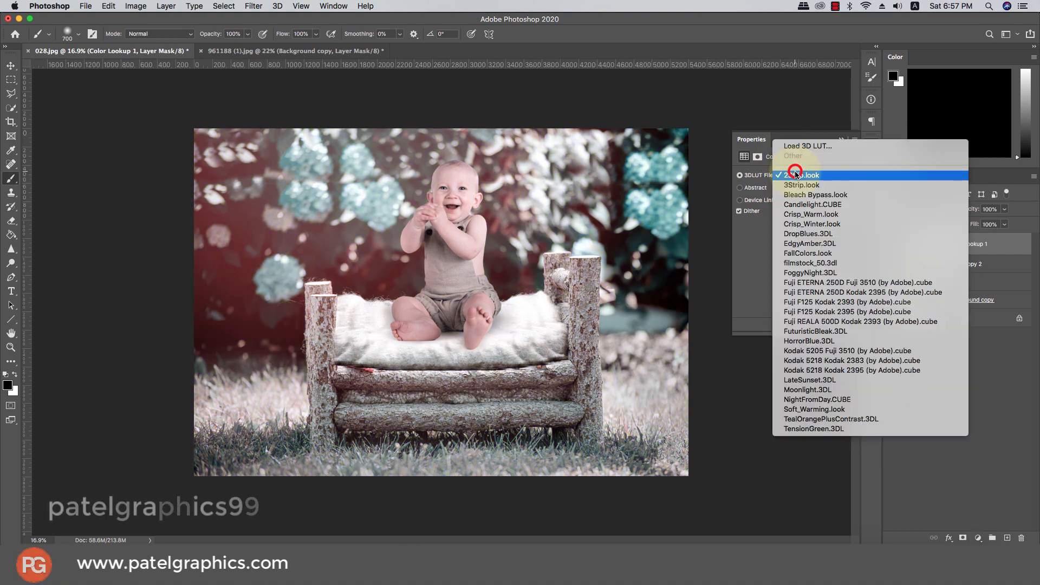
{"action": "left_click", "coordinate": [799, 175]}
{"action": "left_click", "coordinate": [795, 178]}
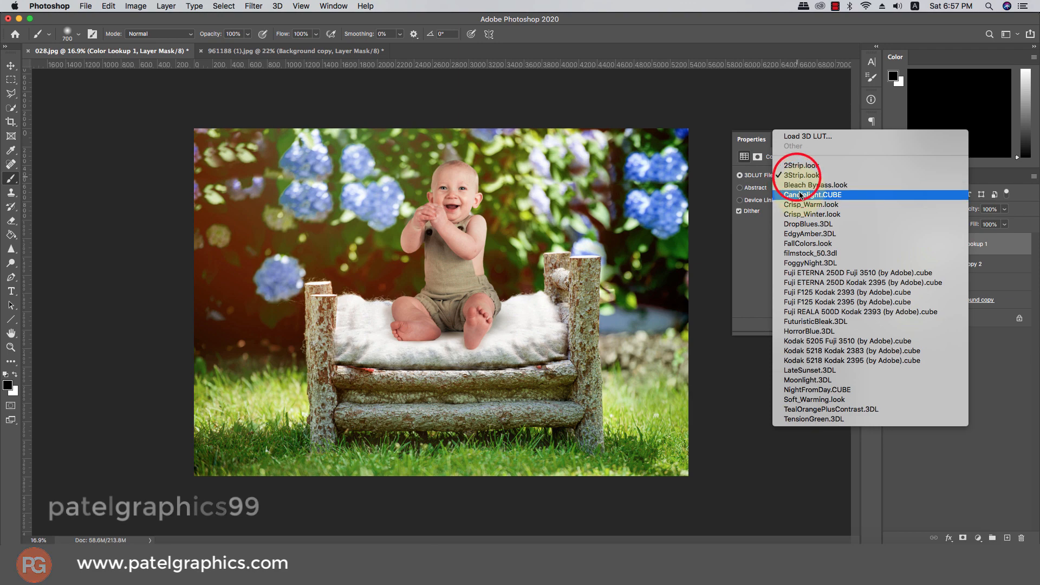
{"action": "left_click", "coordinate": [799, 194]}
{"action": "left_click", "coordinate": [796, 178]}
{"action": "left_click", "coordinate": [797, 186]}
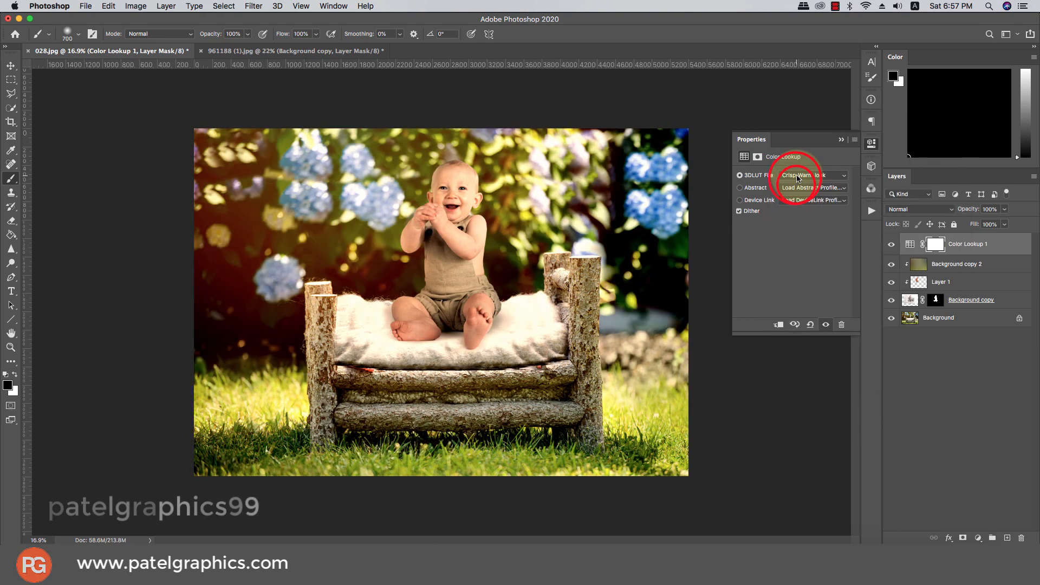
Try the Crisp_Winter, DropBlues, EdgyAmber, FallColors and filmstock_50 3D LUTs on the Color Lookup adjustment.
{"action": "left_click", "coordinate": [797, 175]}
{"action": "left_click", "coordinate": [799, 184]}
{"action": "left_click", "coordinate": [800, 177]}
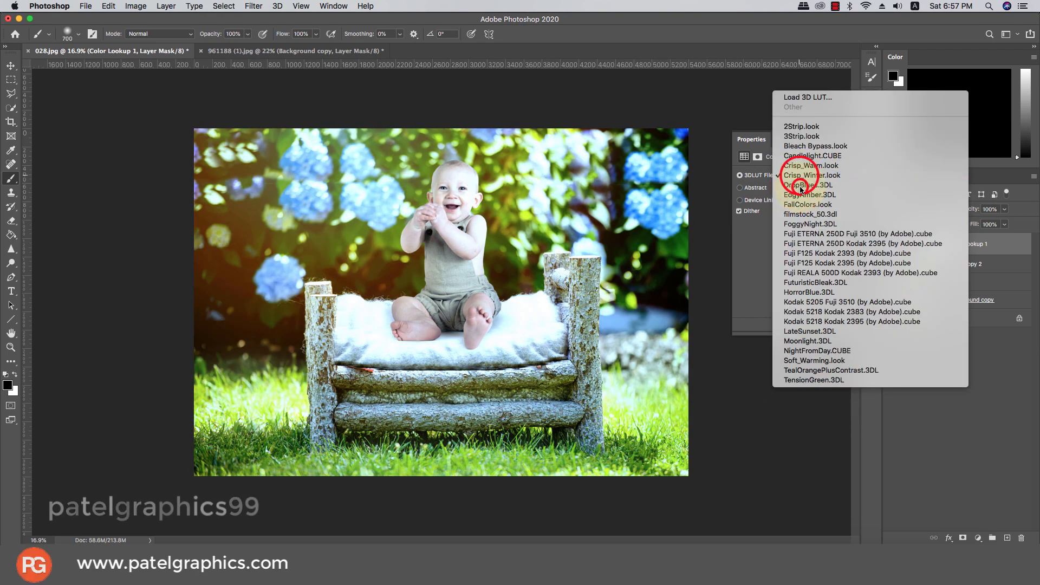
{"action": "left_click", "coordinate": [799, 184]}
{"action": "left_click", "coordinate": [796, 175]}
{"action": "left_click", "coordinate": [801, 184]}
{"action": "left_click", "coordinate": [802, 177]}
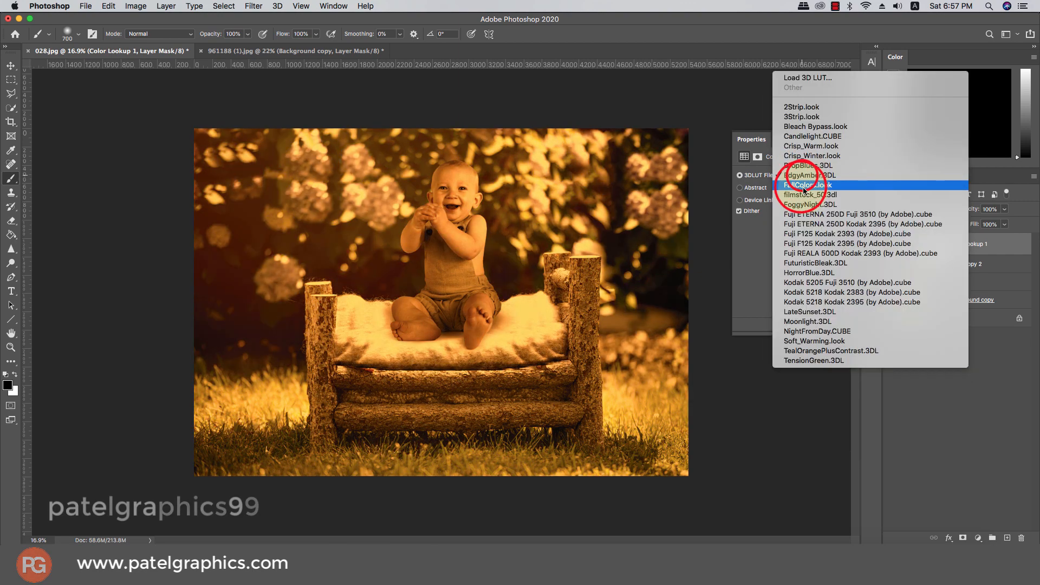
{"action": "left_click", "coordinate": [802, 185]}
{"action": "left_click", "coordinate": [802, 176]}
{"action": "left_click", "coordinate": [802, 185]}
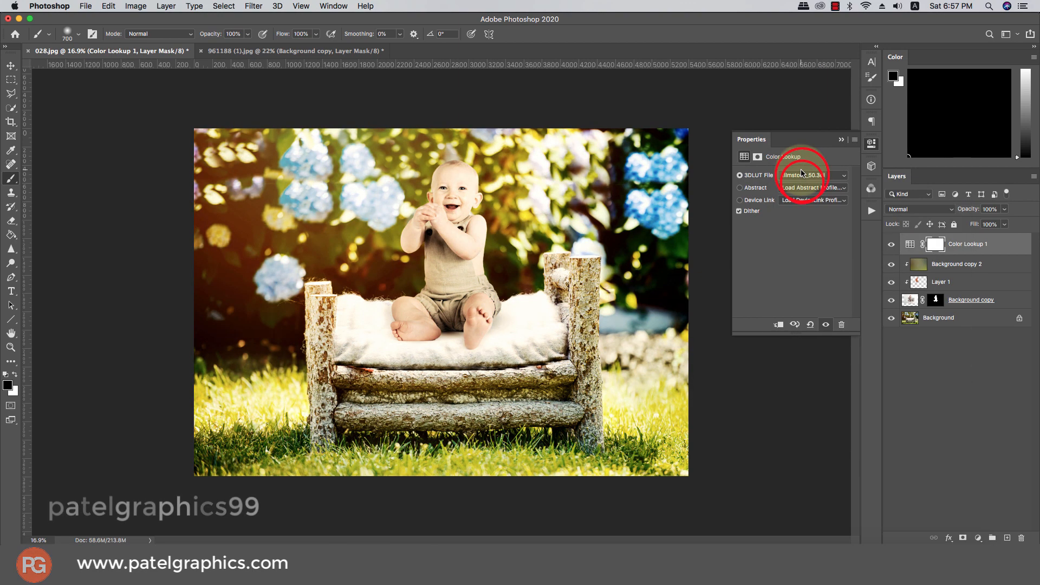
Set the Color Lookup adjustment's 3D LUT to Fuji ETERNA 250D Fuji 3510 and its layer opacity to 50%.
{"action": "left_click", "coordinate": [803, 177]}
{"action": "left_click", "coordinate": [798, 171]}
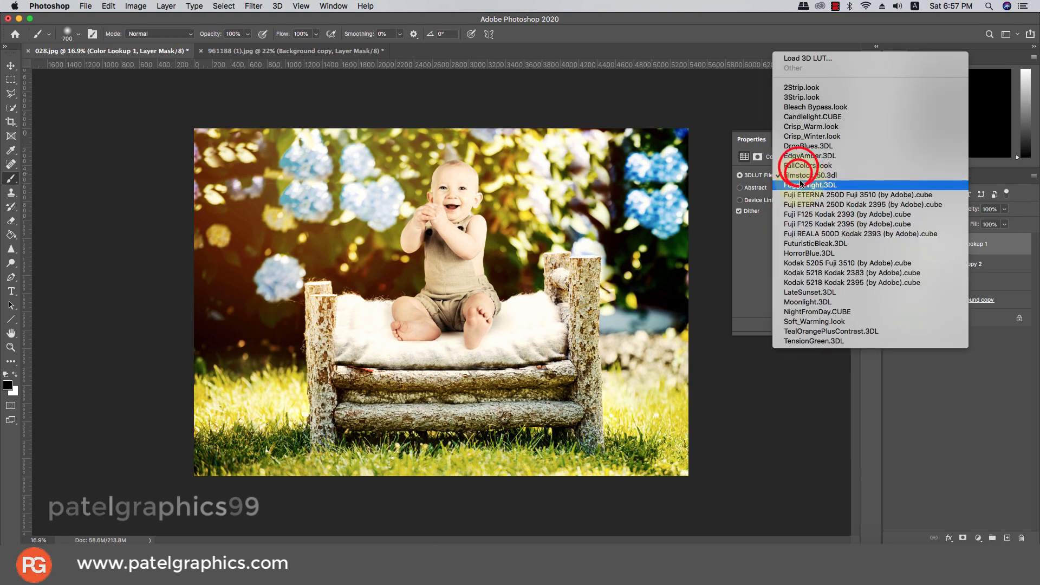
{"action": "left_click", "coordinate": [799, 184]}
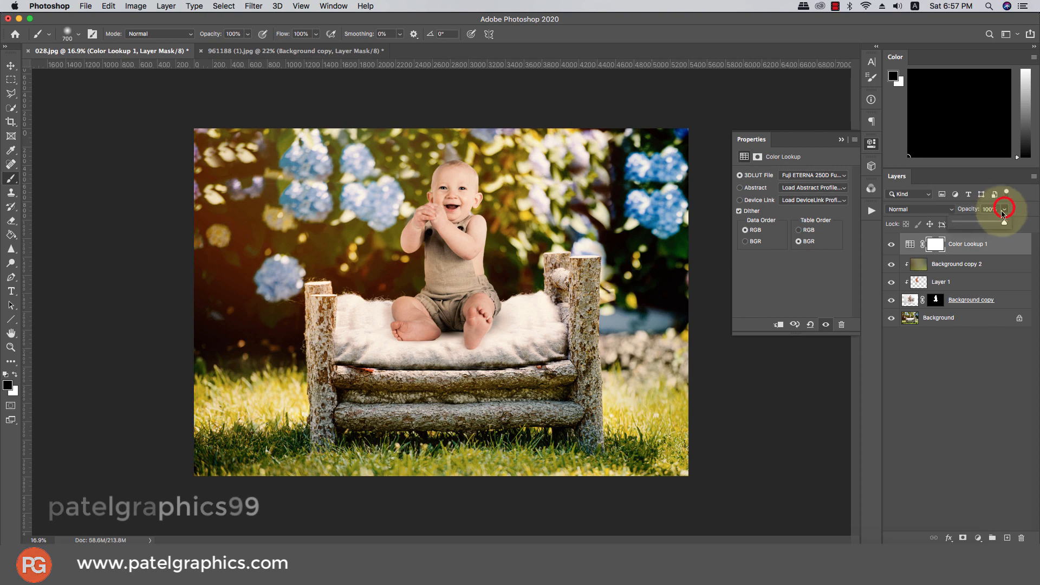
{"action": "mouse_move", "coordinate": [986, 222]}
{"action": "left_mouse_down"}
{"action": "mouse_move", "coordinate": [945, 221]}
{"action": "mouse_move", "coordinate": [979, 222]}
{"action": "left_mouse_up"}
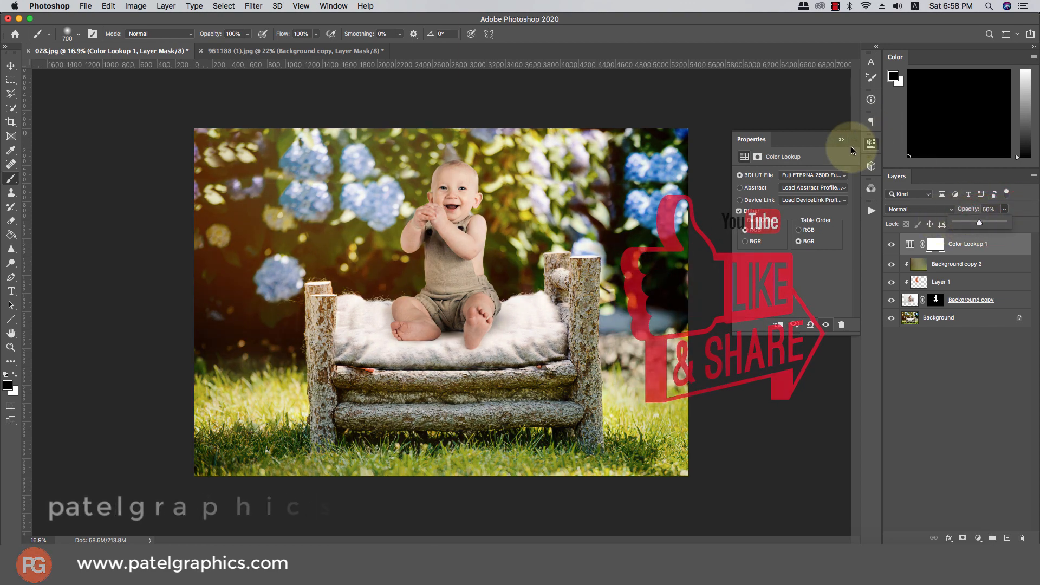